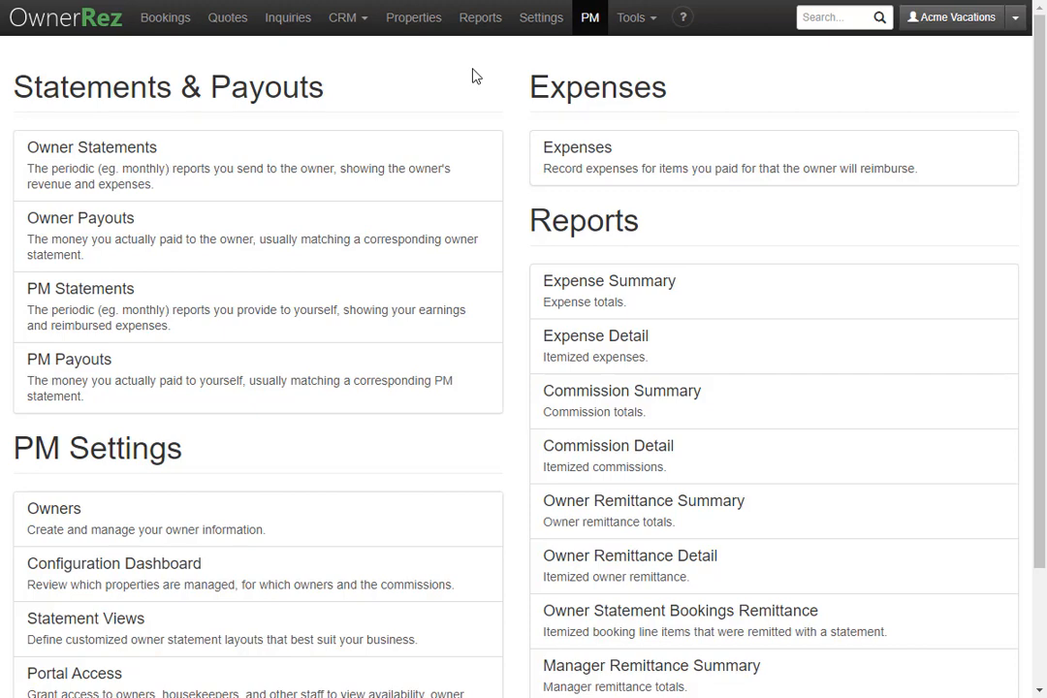
Step: Open the Expenses list in the property management area
{"action": "left_click", "coordinate": [599, 28]}
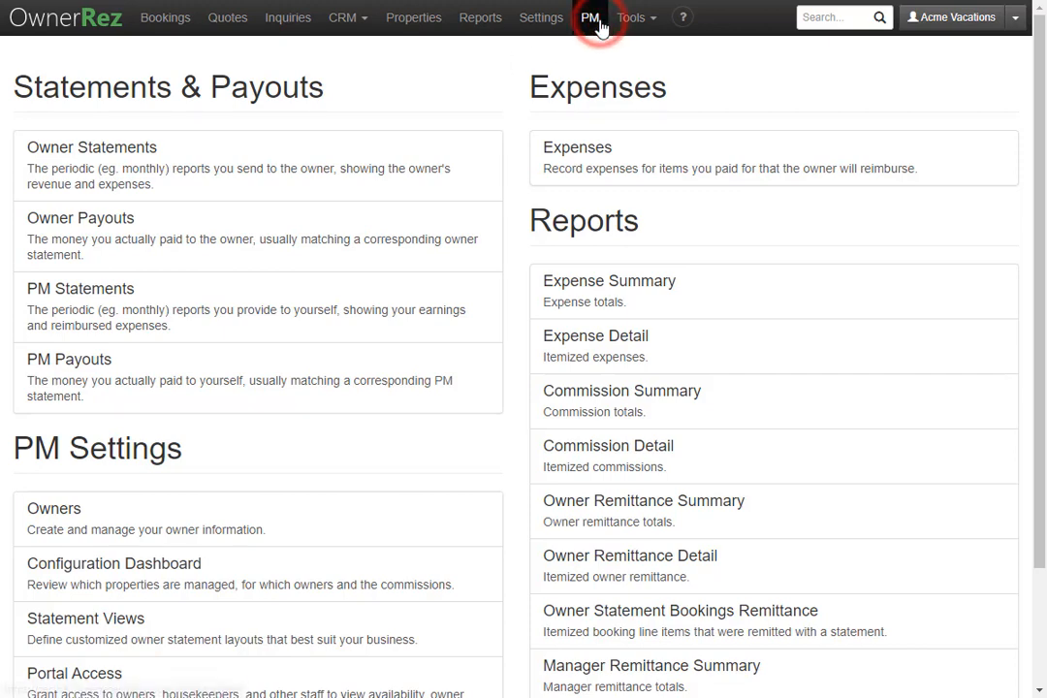
{"action": "left_click", "coordinate": [678, 157]}
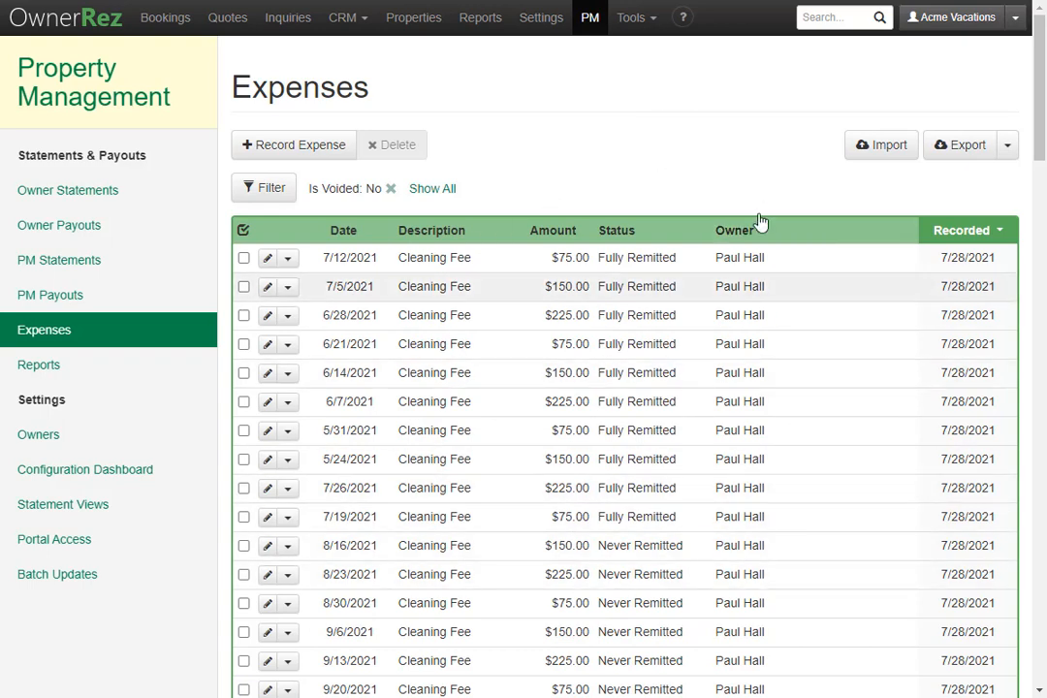
Step: Review the filter options for expenses and the Excel expense import page, ending back on the Expenses list
{"action": "left_click", "coordinate": [272, 190]}
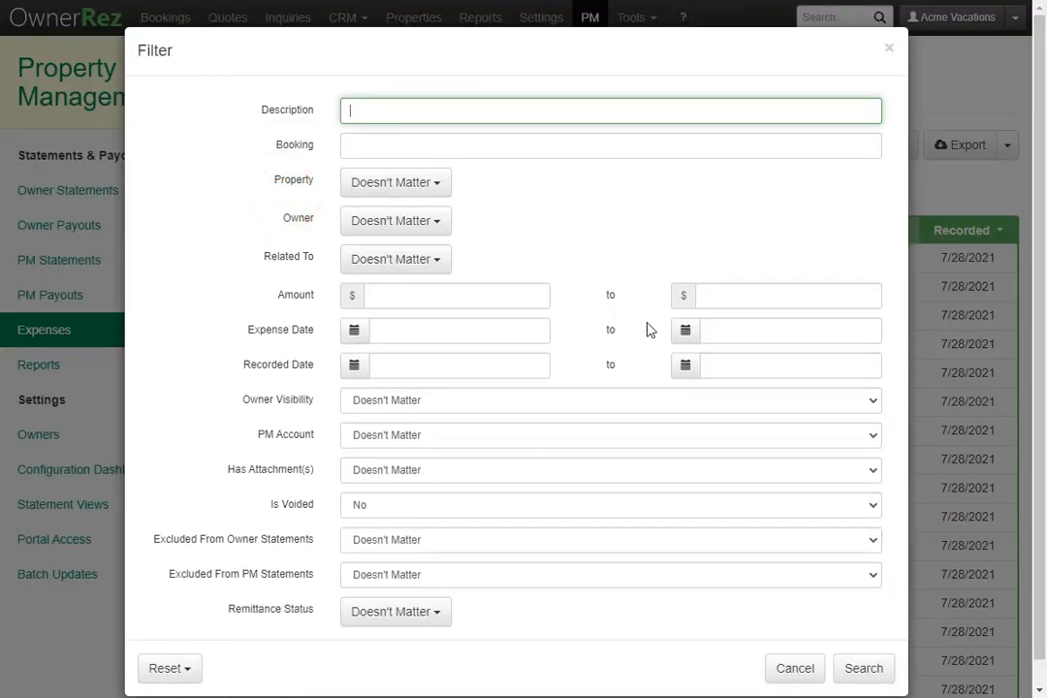
{"action": "left_click", "coordinate": [803, 668]}
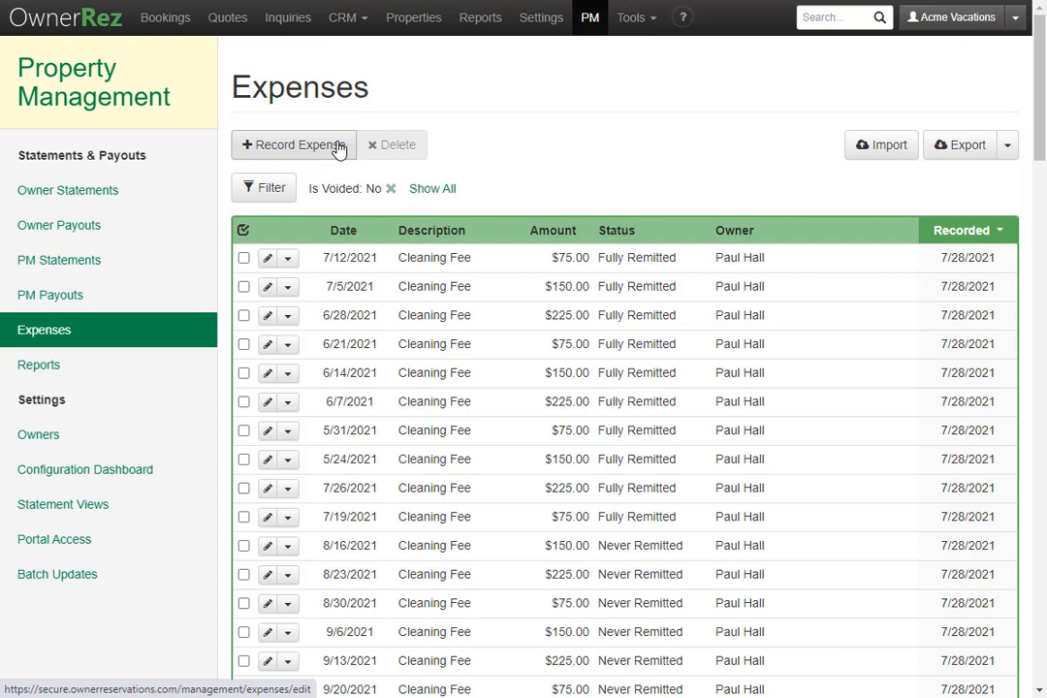
{"action": "left_click", "coordinate": [892, 147]}
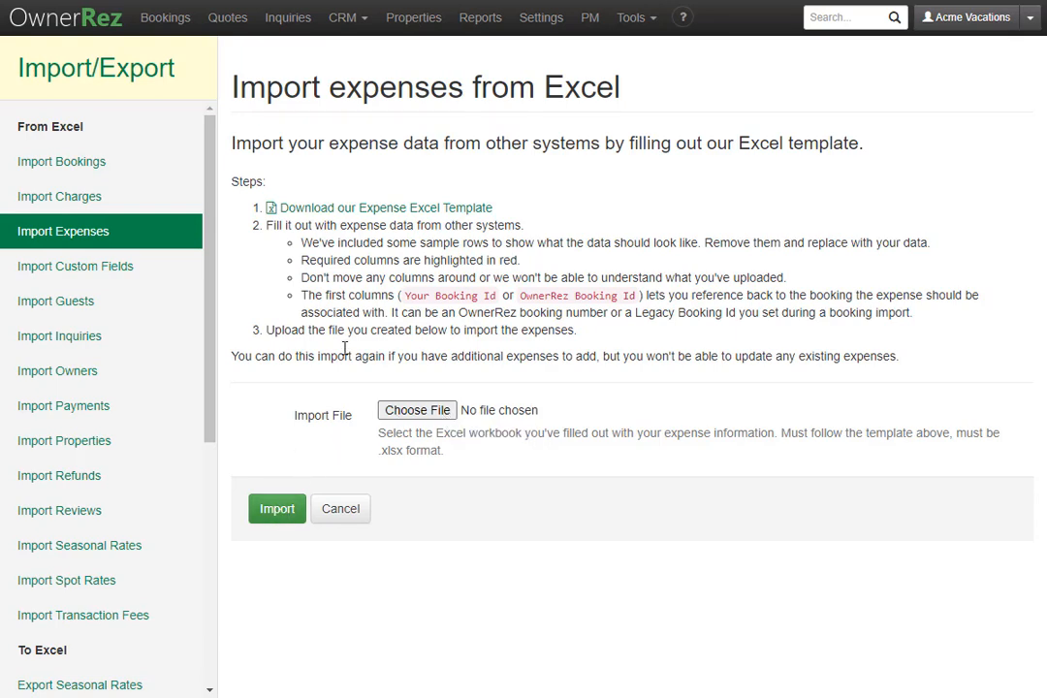
{"action": "key", "text": "alt+Left"}
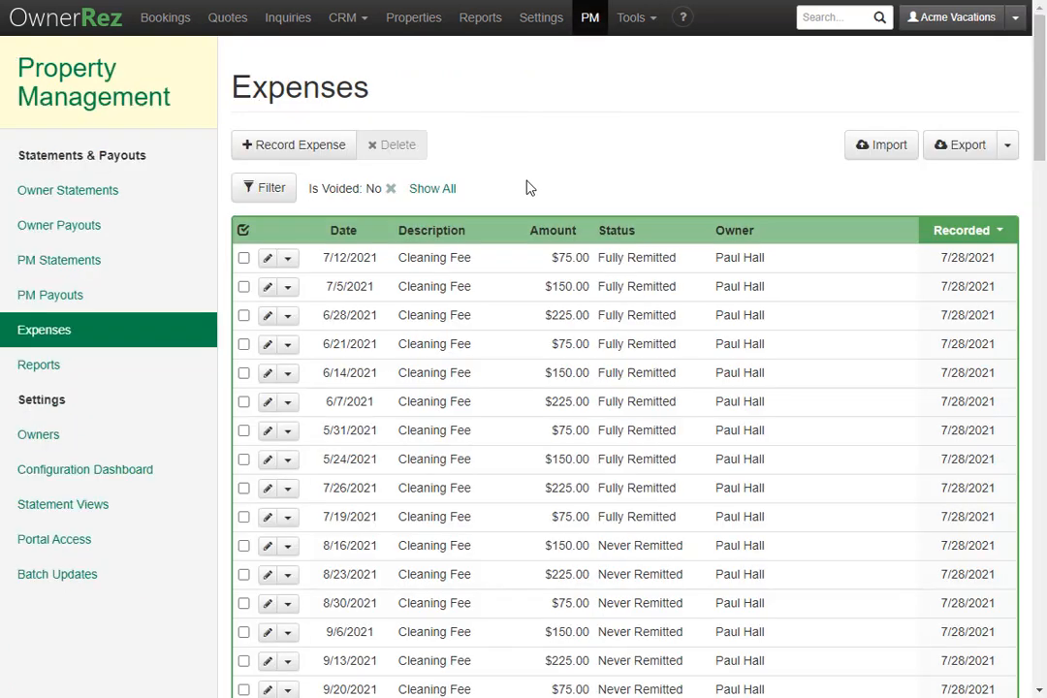
Step: Start a new expense dated 08/02/2021 for $100 with the description "Cleaning Supplies"
{"action": "left_click", "coordinate": [300, 147]}
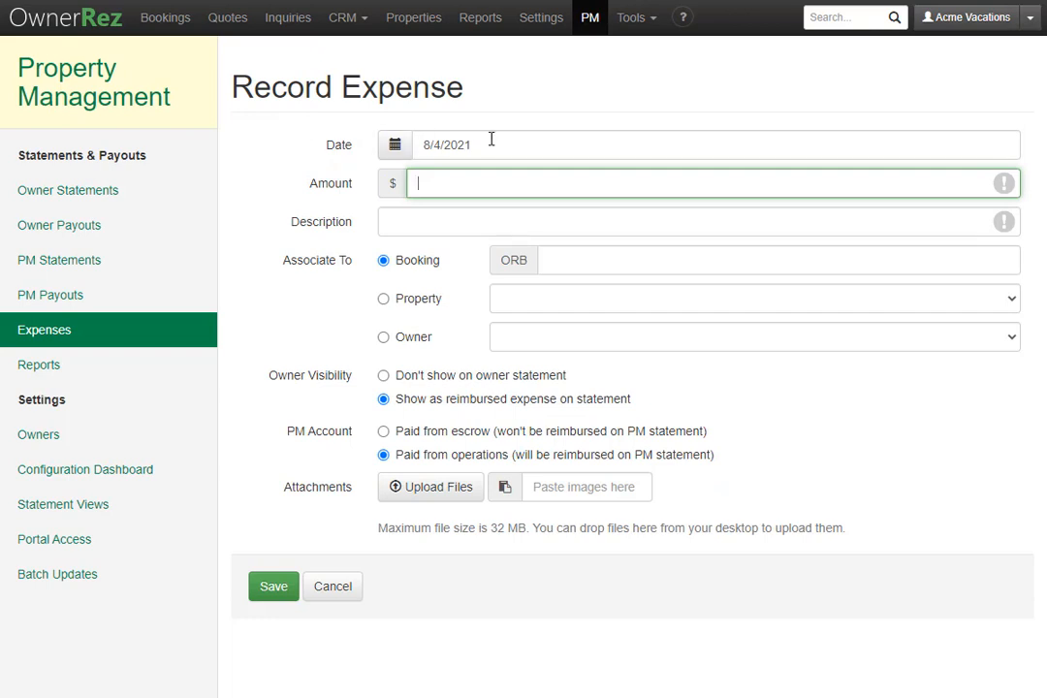
{"action": "left_click", "coordinate": [394, 146]}
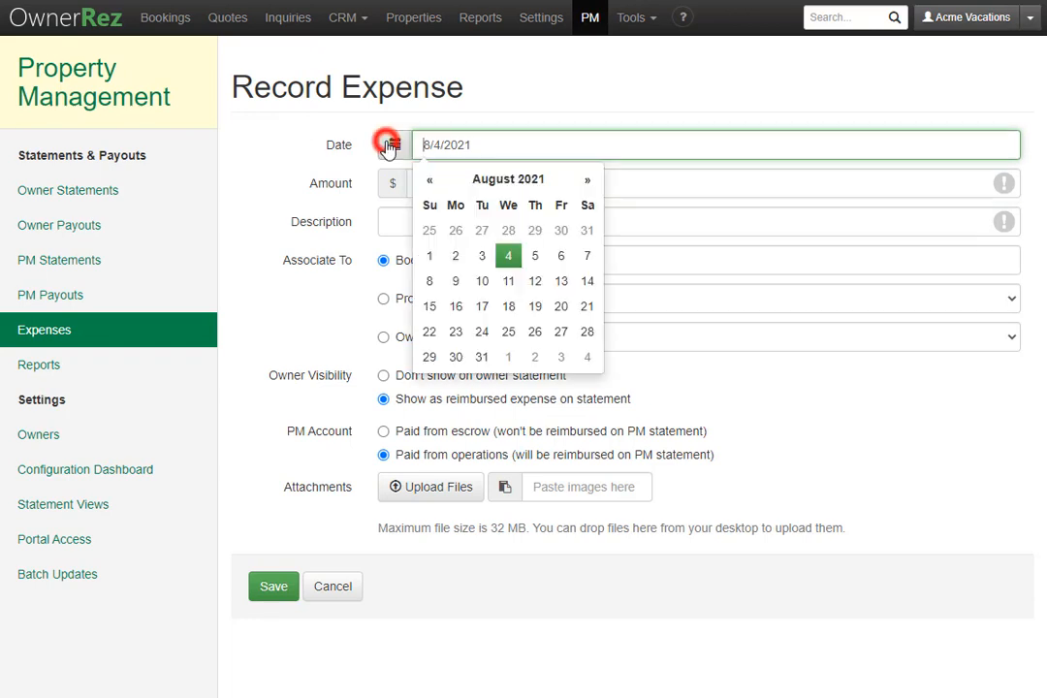
{"action": "left_click", "coordinate": [455, 256]}
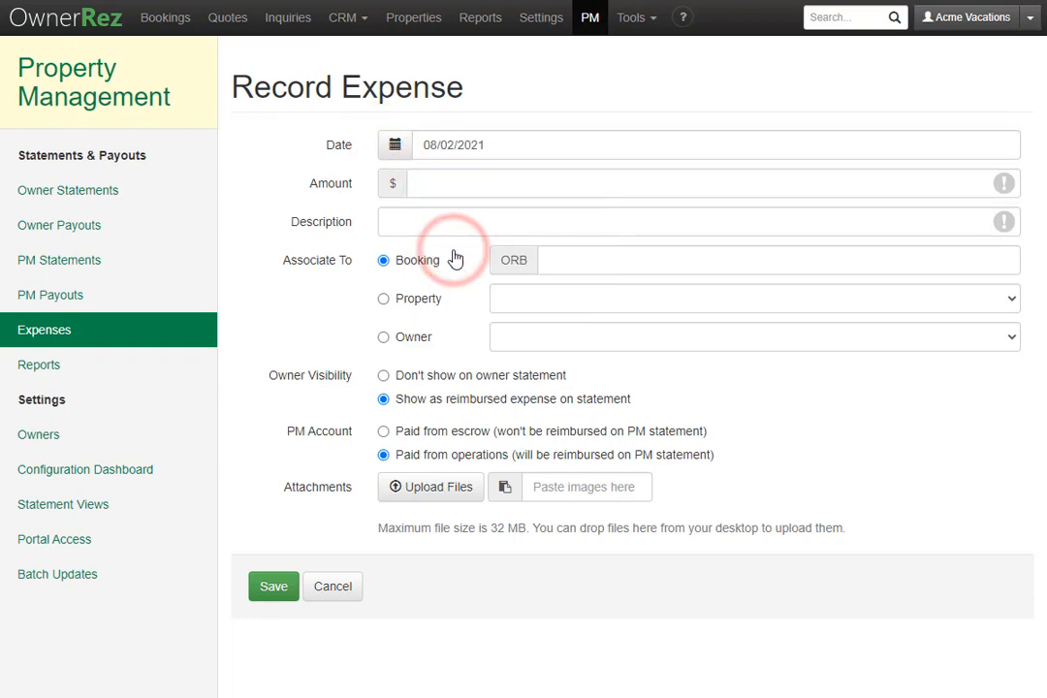
{"action": "left_click", "coordinate": [460, 182]}
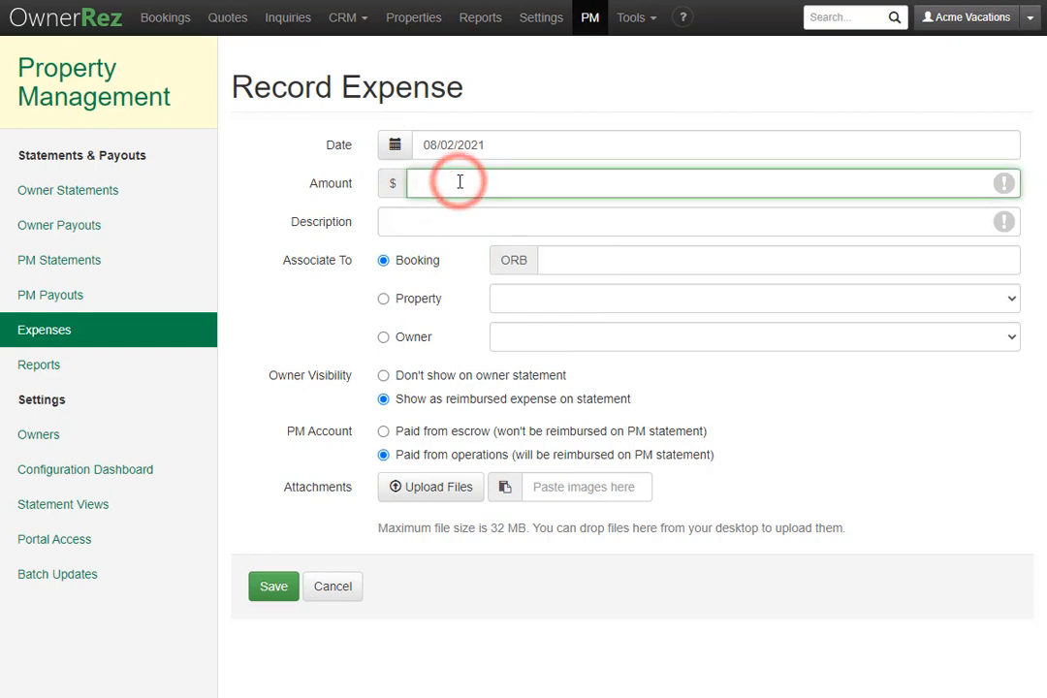
{"action": "type", "text": "100"}
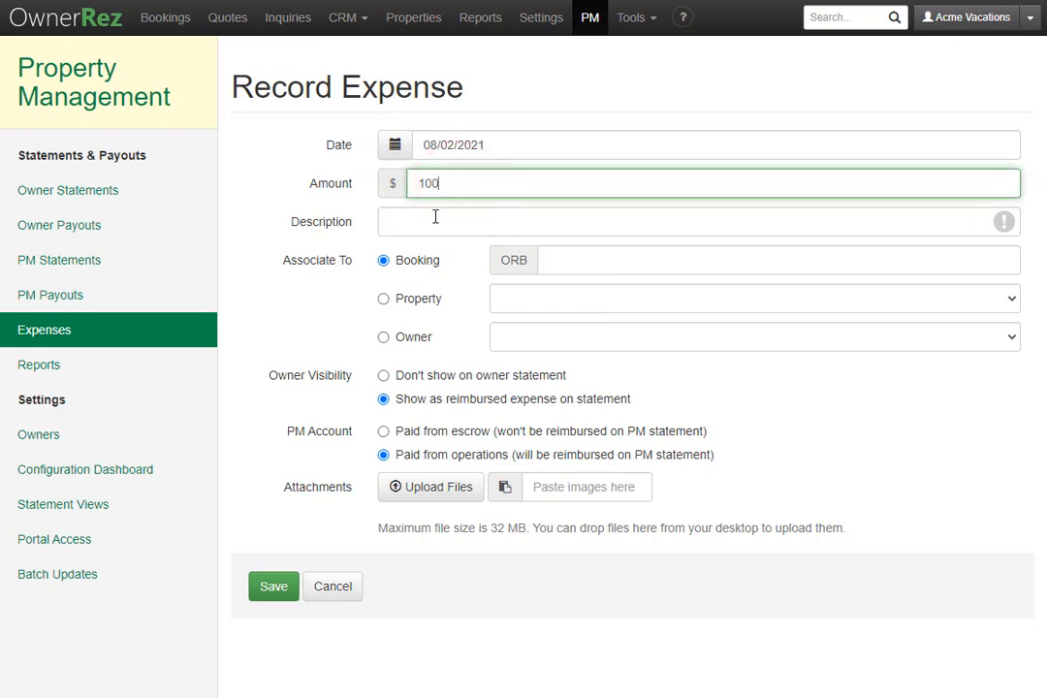
{"action": "left_click", "coordinate": [434, 216]}
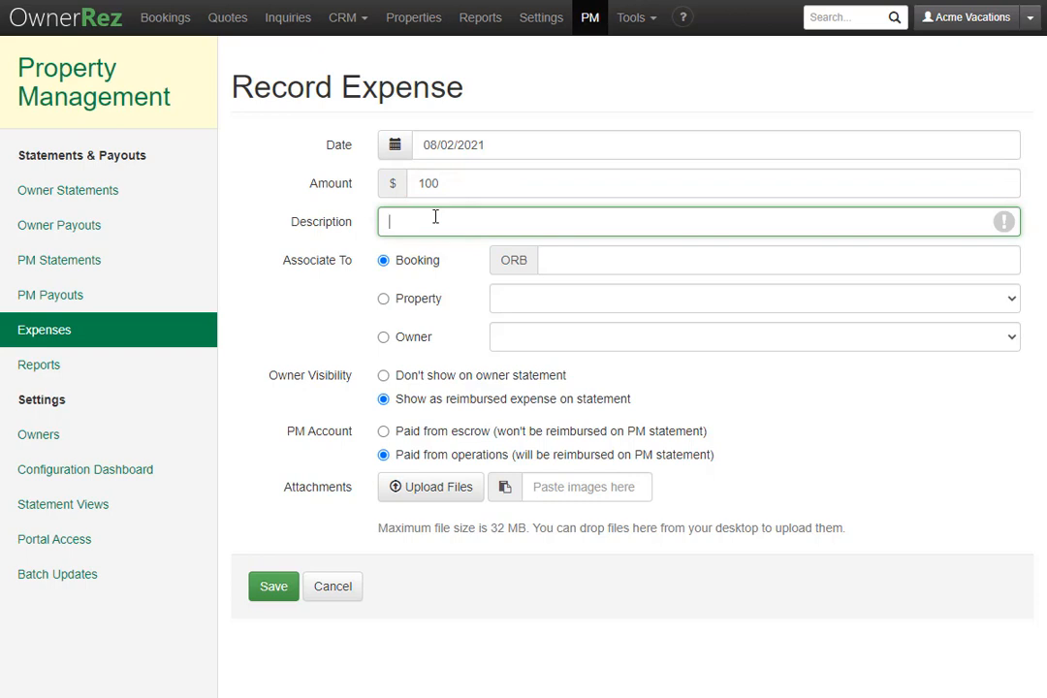
{"action": "type", "text": "Cleaning Supplies"}
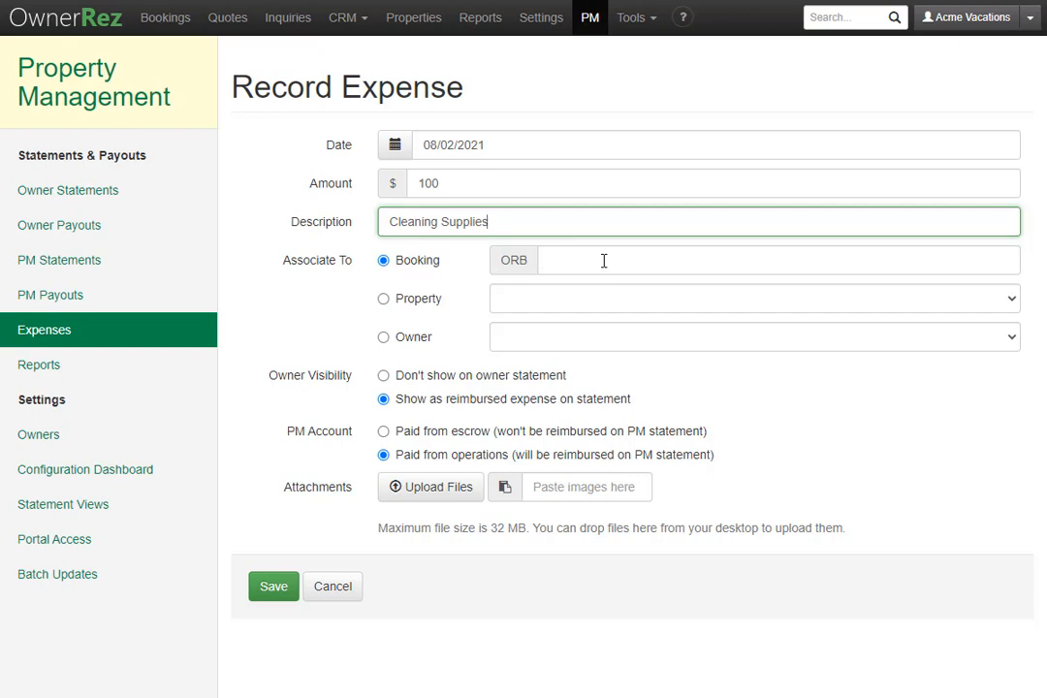
Step: Look through the property and owner choices available for associating the expense
{"action": "left_click", "coordinate": [536, 304]}
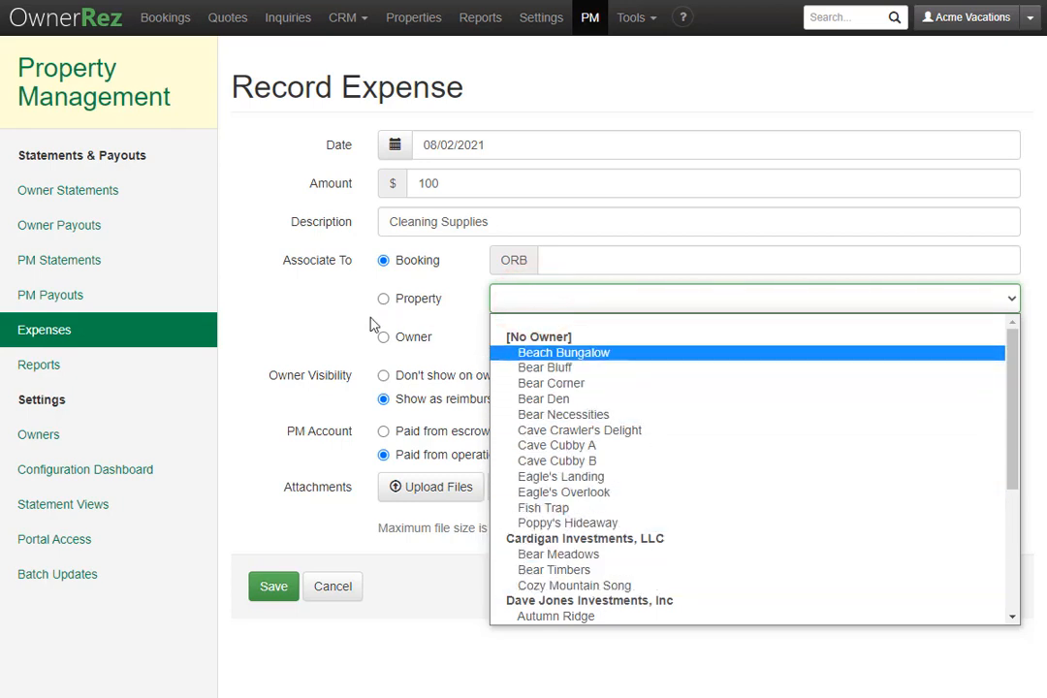
{"action": "left_click", "coordinate": [326, 316]}
{"action": "left_click", "coordinate": [530, 337]}
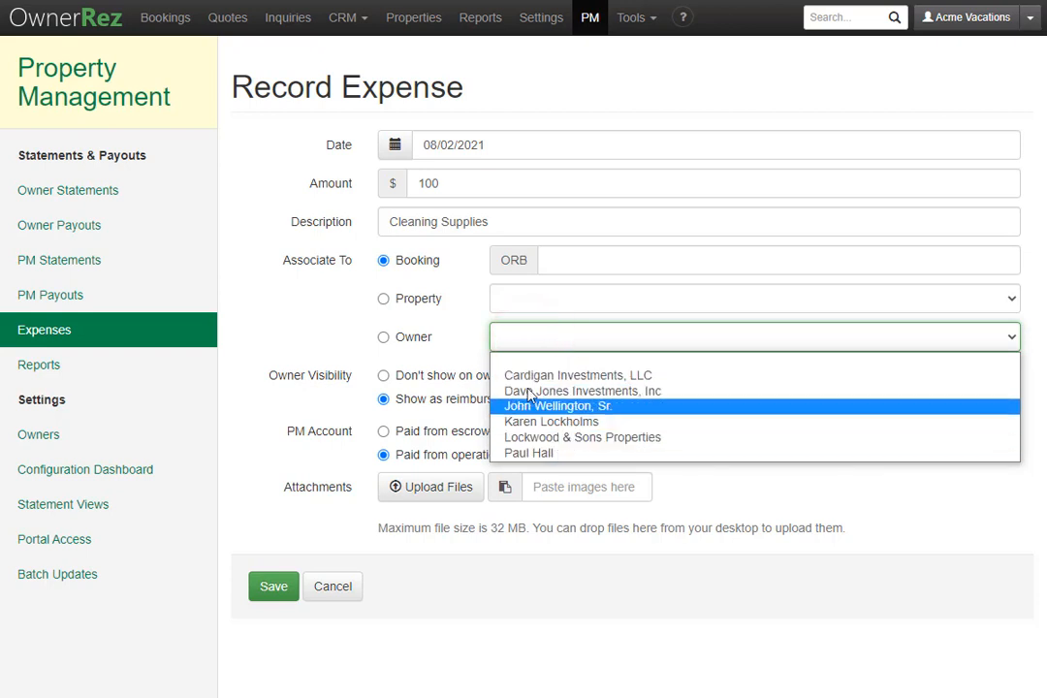
{"action": "left_click", "coordinate": [419, 306]}
Step: Associate the cleaning supplies expense with the Bear River property
{"action": "left_click", "coordinate": [419, 305]}
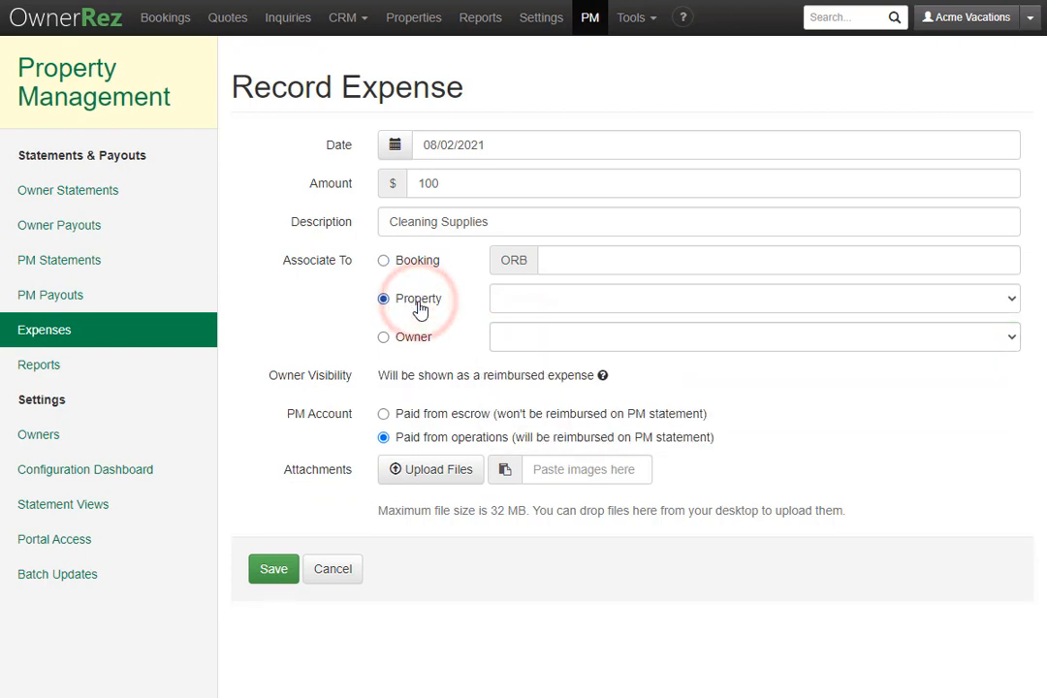
{"action": "left_click", "coordinate": [531, 298]}
{"action": "scroll", "coordinate": [620, 543], "scroll_direction": "down", "scroll_amount": 3}
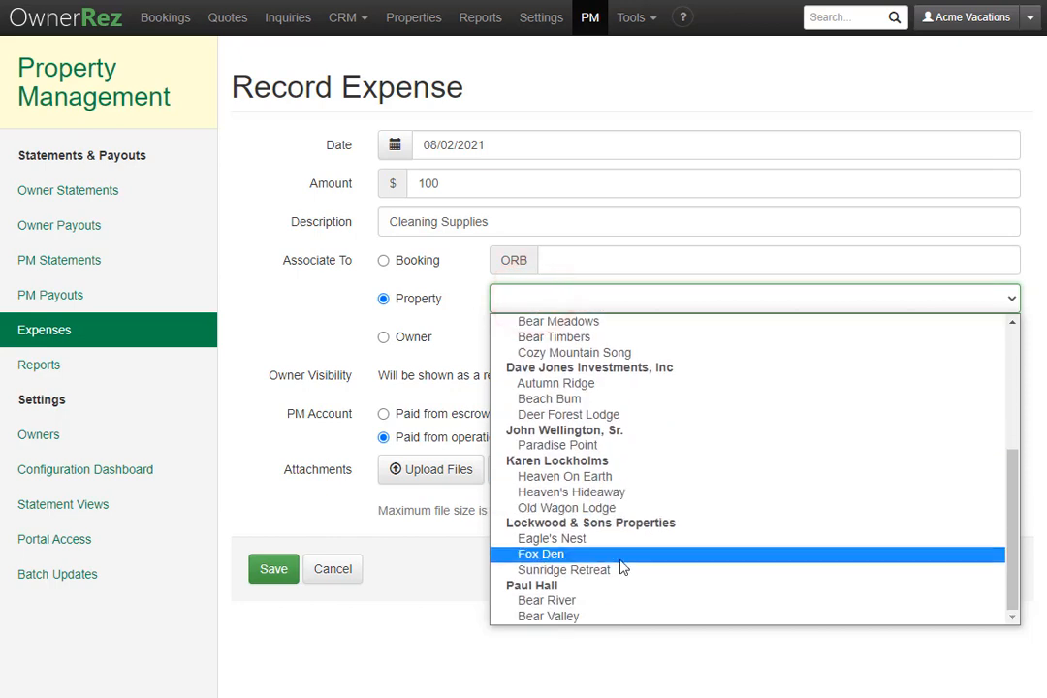
{"action": "left_click", "coordinate": [593, 601]}
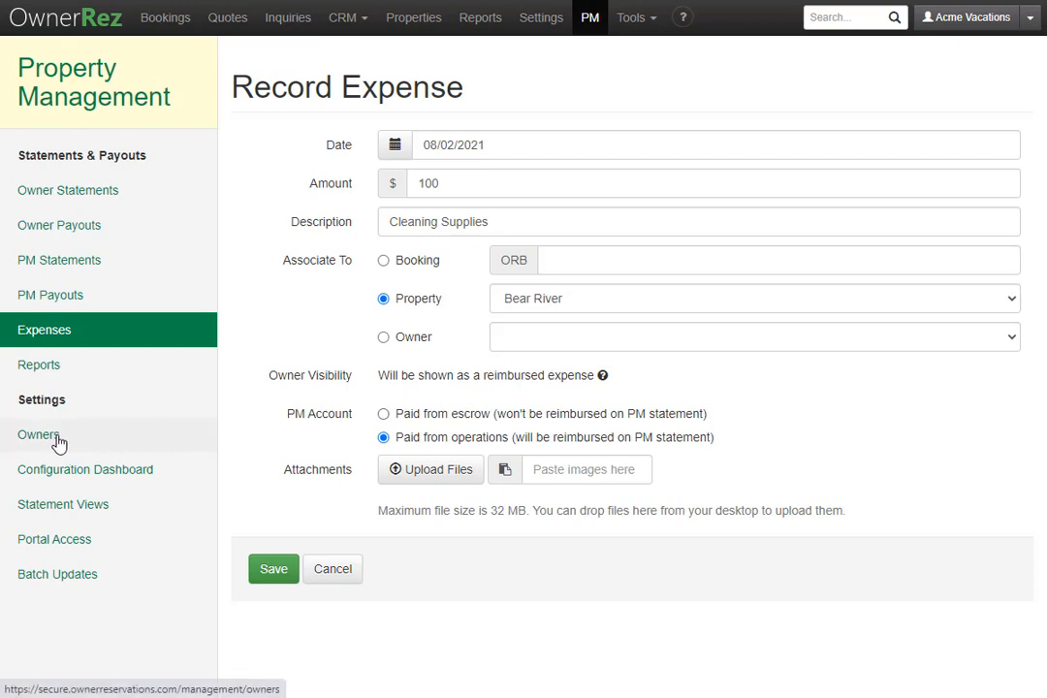
Step: Check the owner visibility options offered for a booking expense, and return the association to the property
{"action": "left_click", "coordinate": [410, 259]}
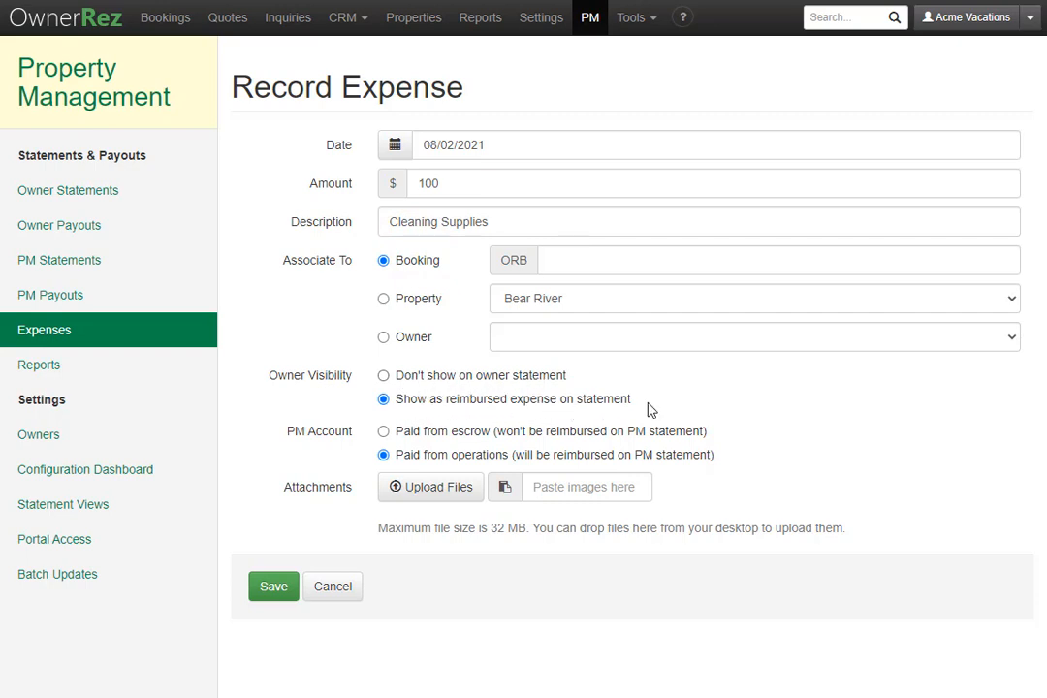
{"action": "left_click", "coordinate": [407, 306]}
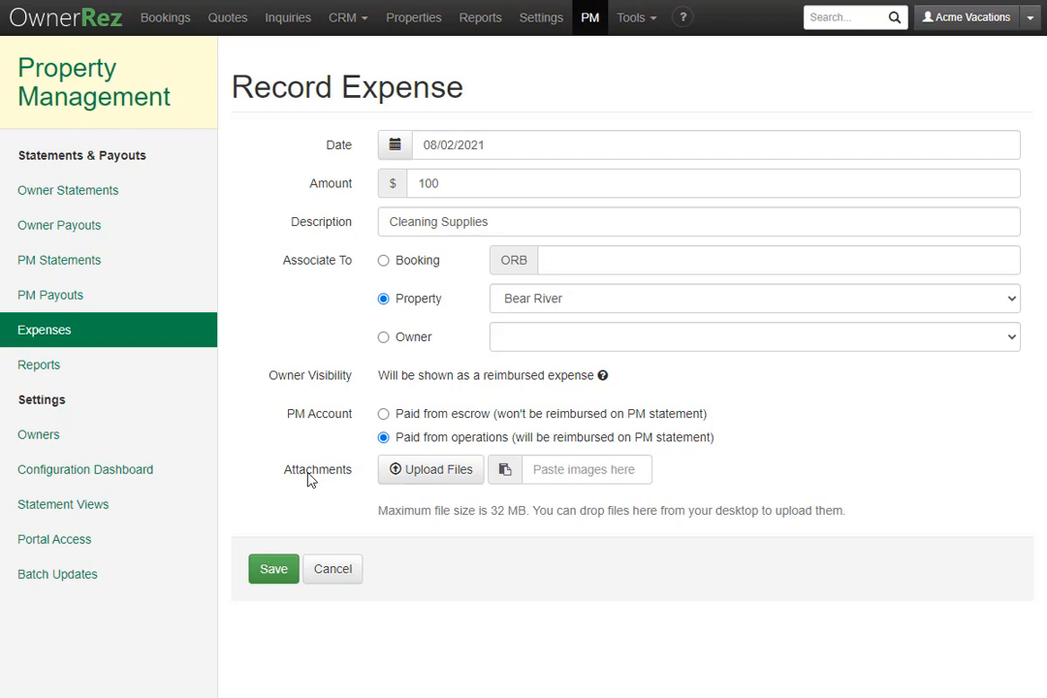
Step: Attach the receipt image 5c43798f9d036.image.jpg to the expense and save it
{"action": "left_click", "coordinate": [448, 473]}
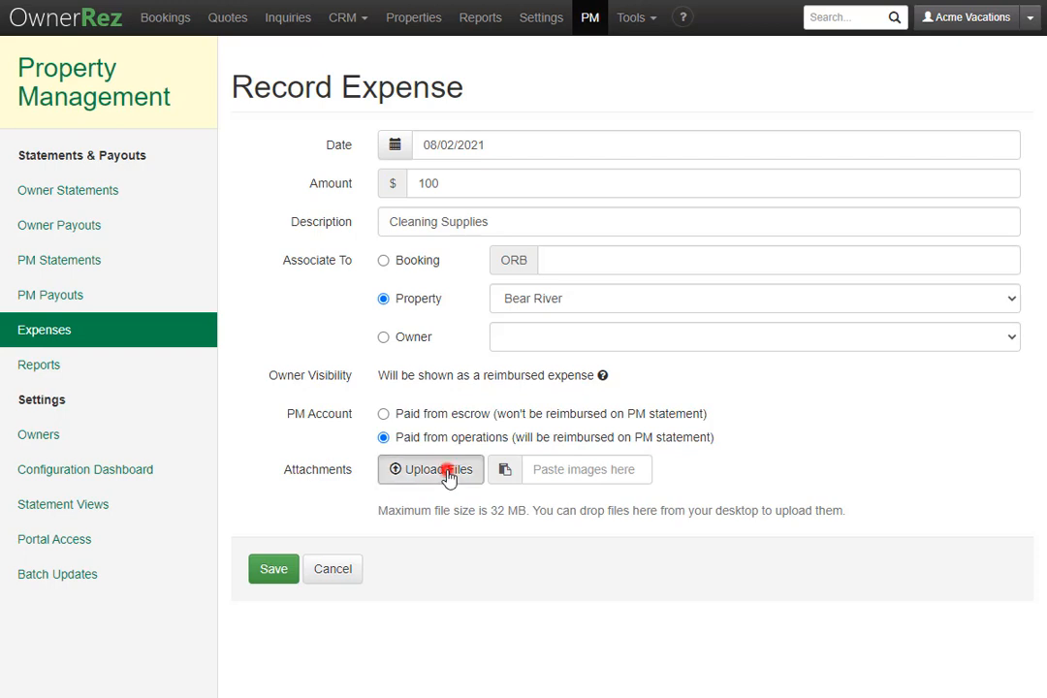
{"action": "left_click", "coordinate": [207, 94]}
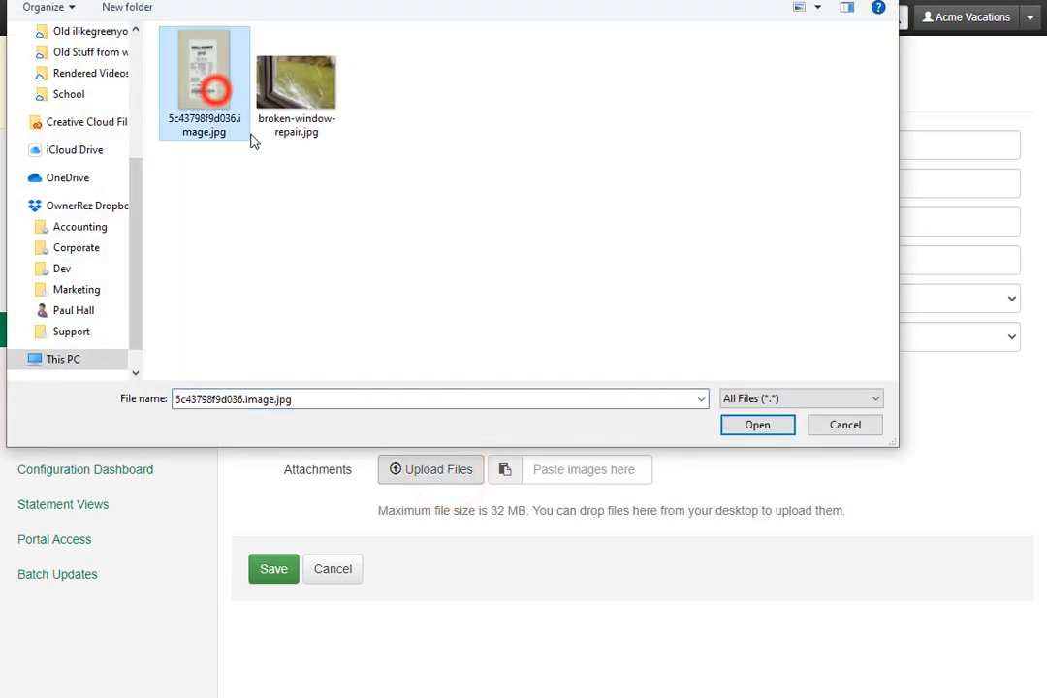
{"action": "left_click", "coordinate": [781, 430]}
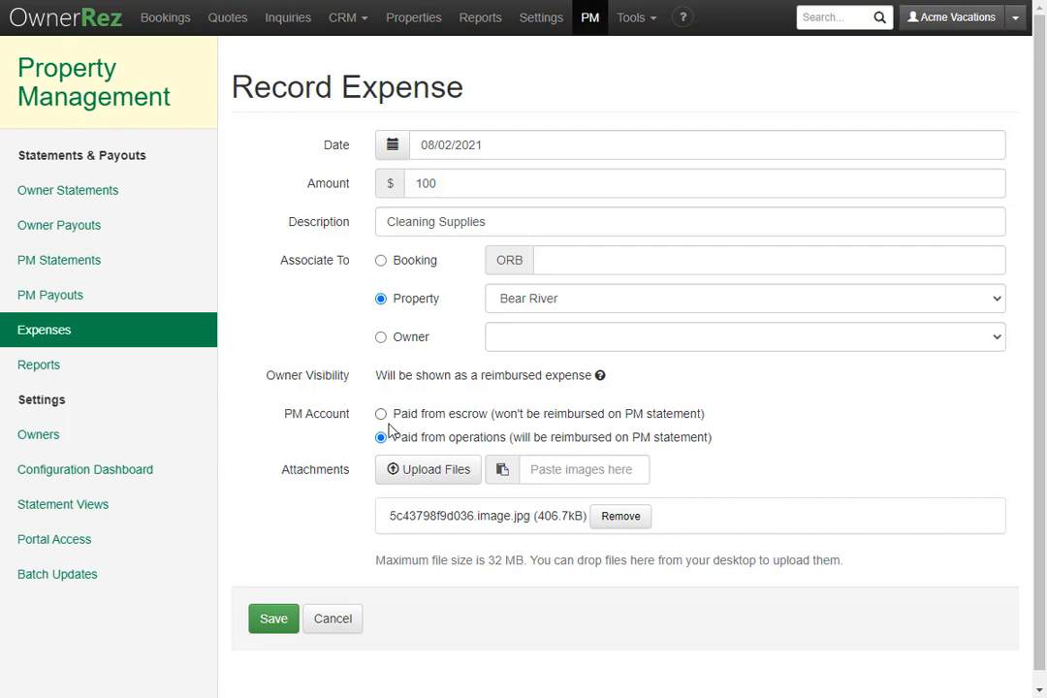
{"action": "left_click", "coordinate": [273, 619]}
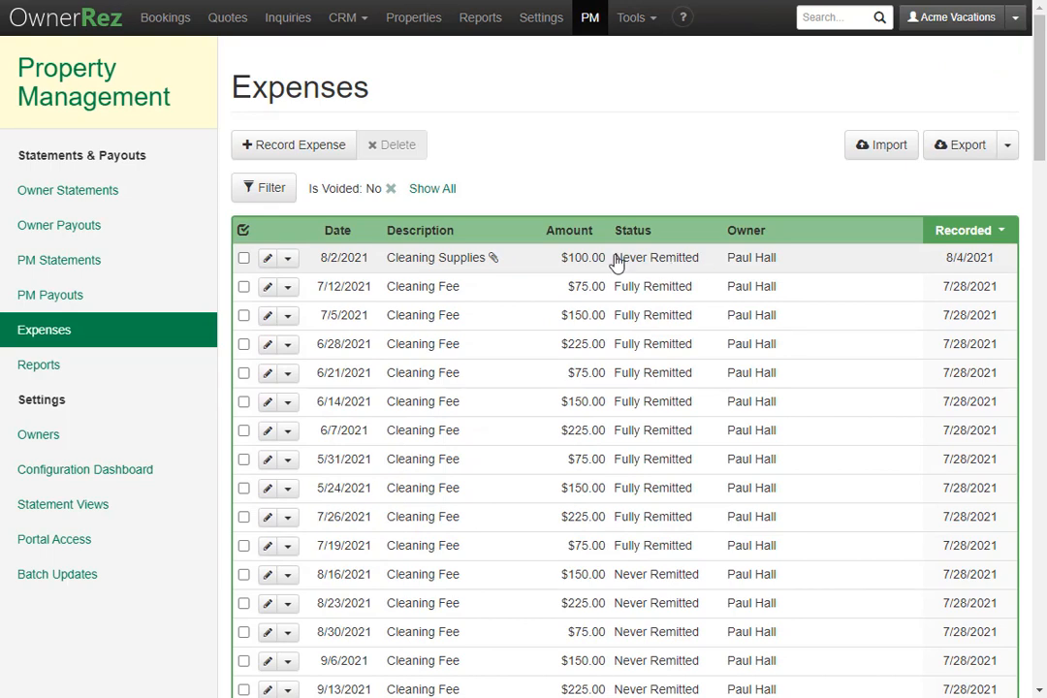
Step: View the saved Cleaning Supplies expense's details and its attached receipt image
{"action": "left_click", "coordinate": [511, 257]}
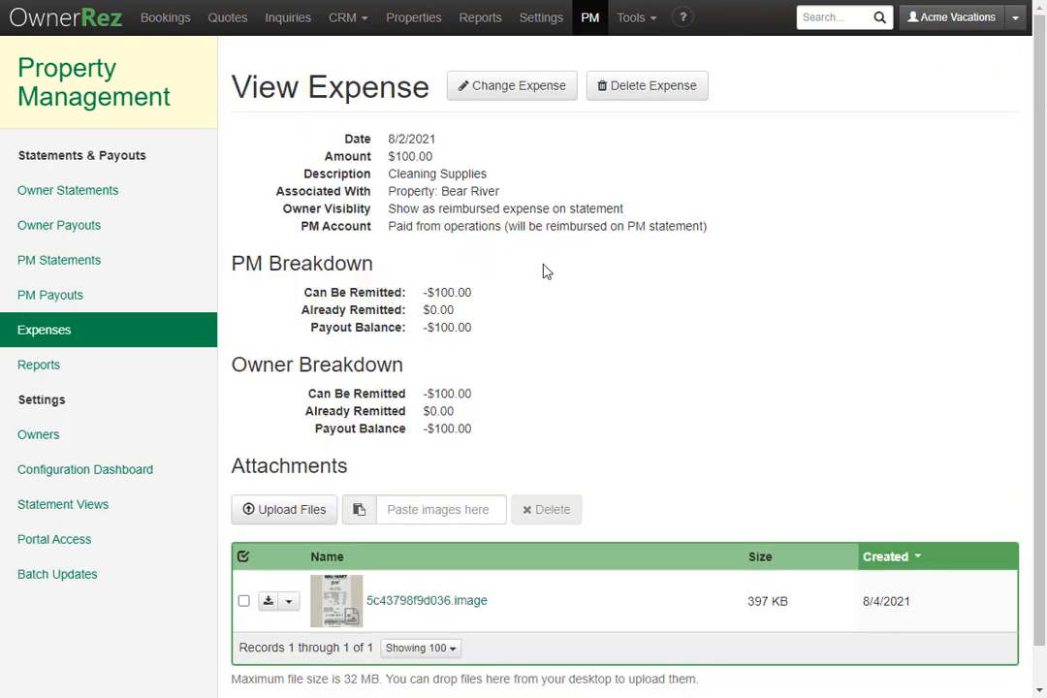
{"action": "left_click", "coordinate": [433, 604]}
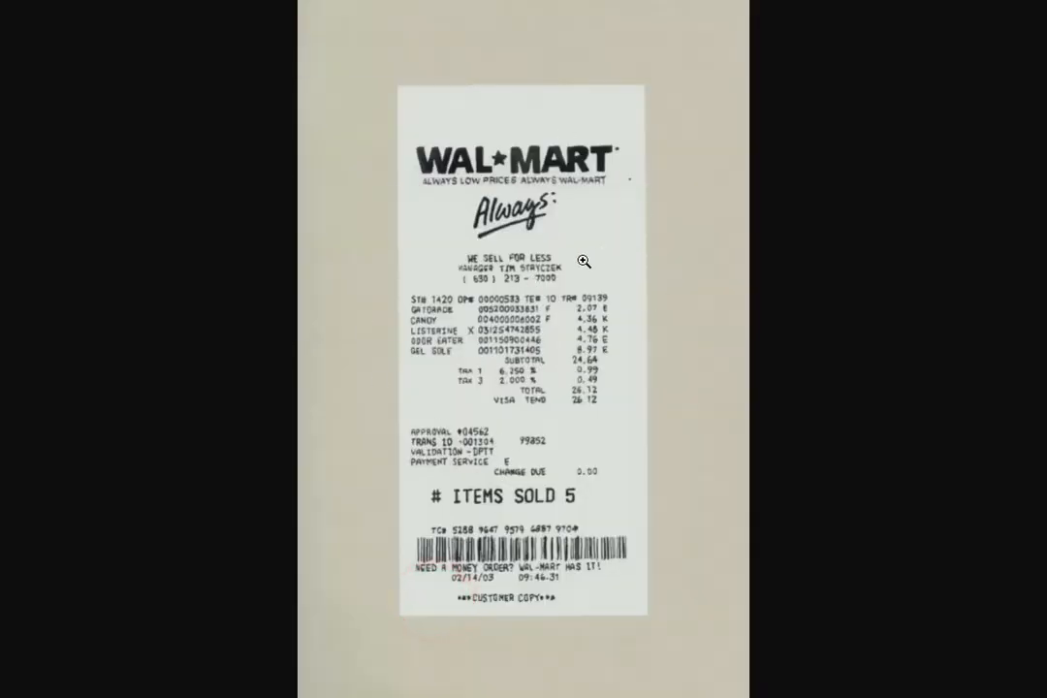
{"action": "left_click", "coordinate": [581, 261]}
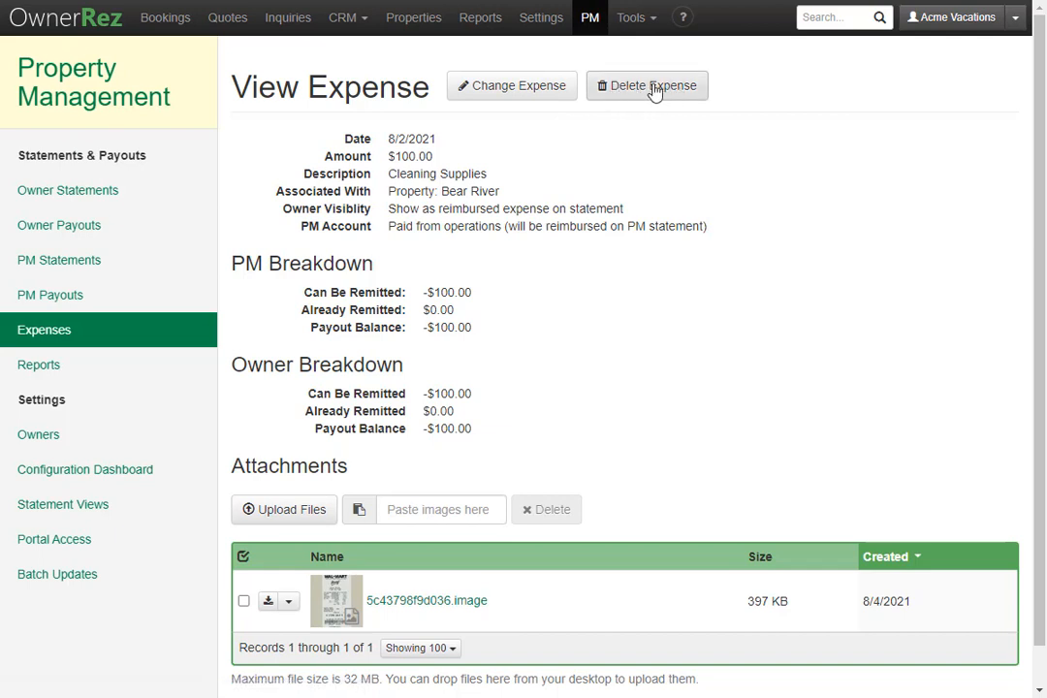
Step: Open the expenses of the Bear Bluff booking arriving 8/2/2021
{"action": "left_click", "coordinate": [179, 27]}
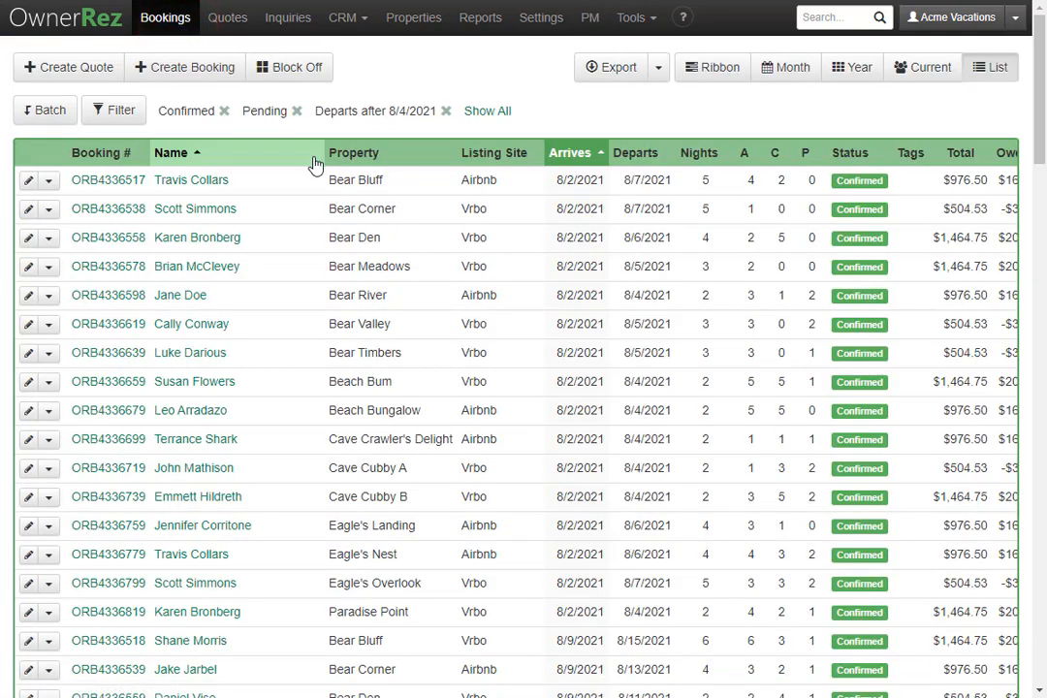
{"action": "left_click", "coordinate": [352, 178]}
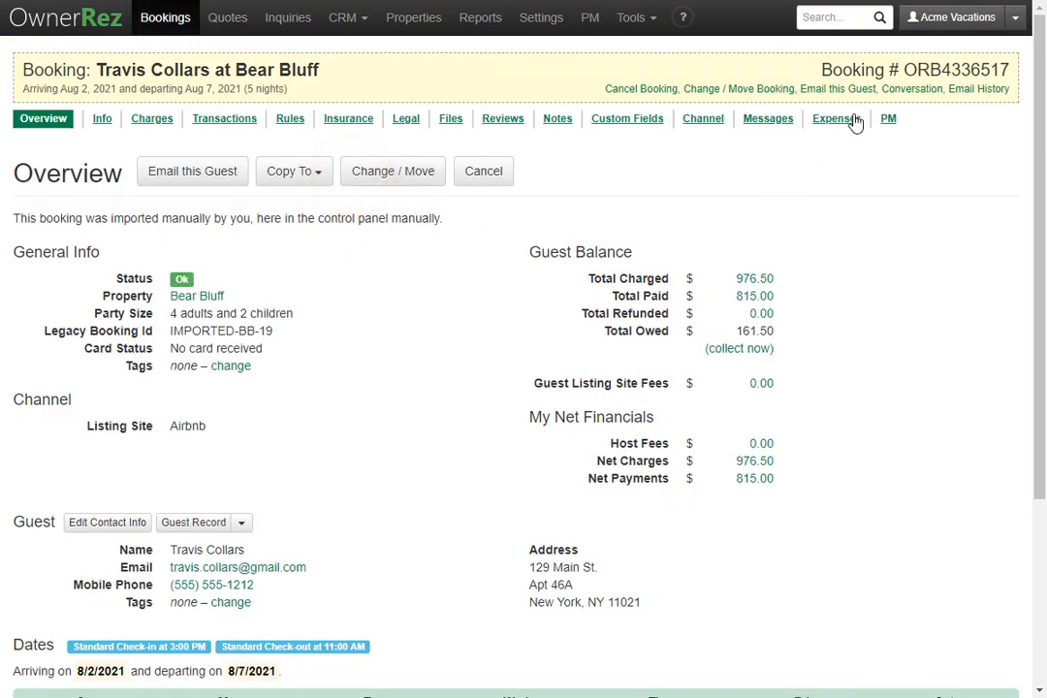
{"action": "left_click", "coordinate": [824, 125]}
{"action": "left_click", "coordinate": [826, 128]}
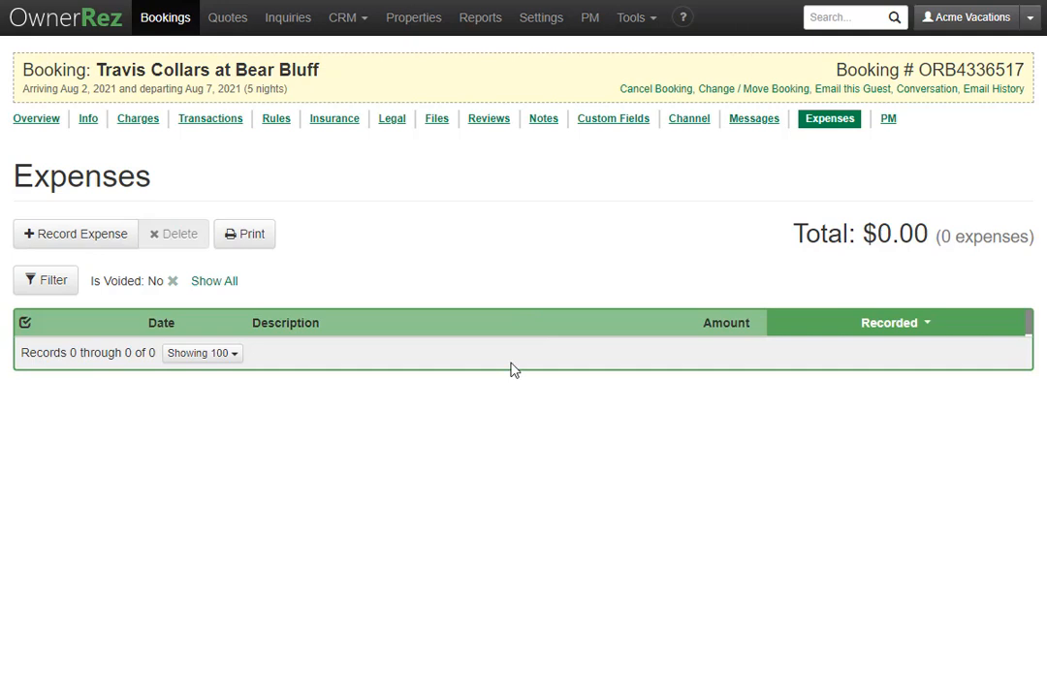
Step: Fill in a new expense for the booking dated 08/03/2021, amount $100, described as "Broken window repair"
{"action": "left_click", "coordinate": [81, 241]}
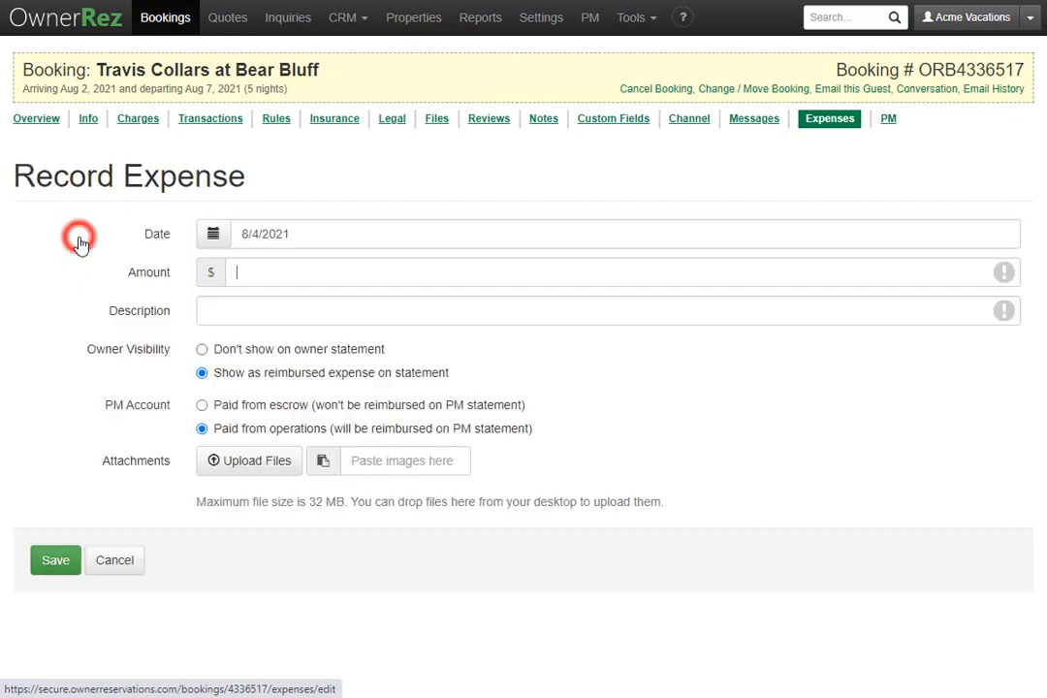
{"action": "left_click", "coordinate": [203, 239]}
{"action": "left_click", "coordinate": [300, 346]}
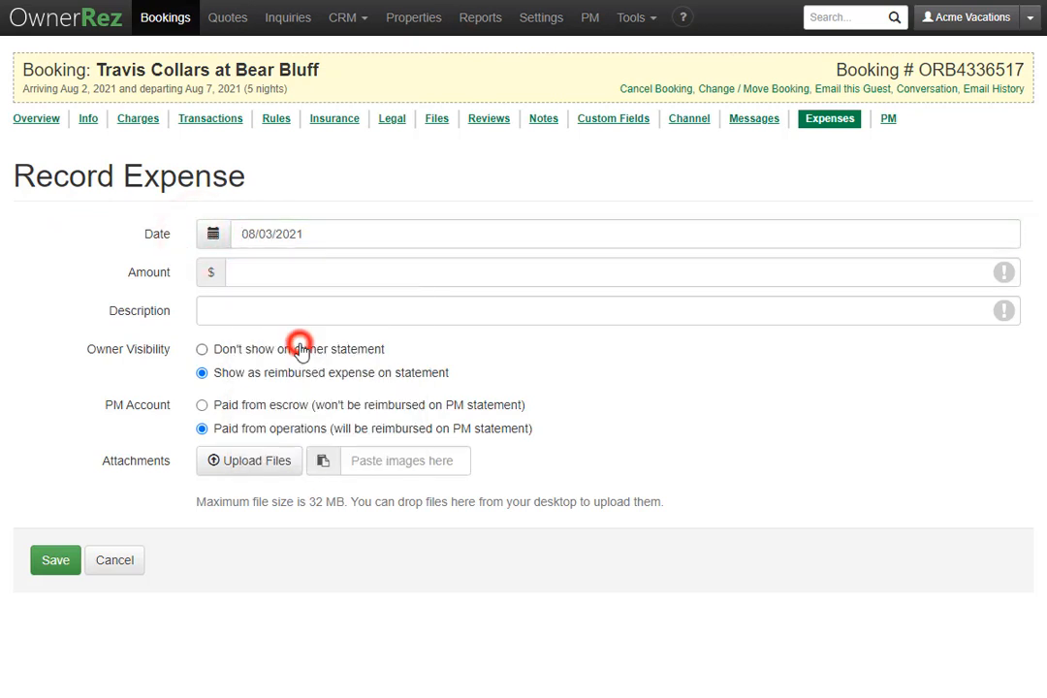
{"action": "left_click", "coordinate": [317, 276]}
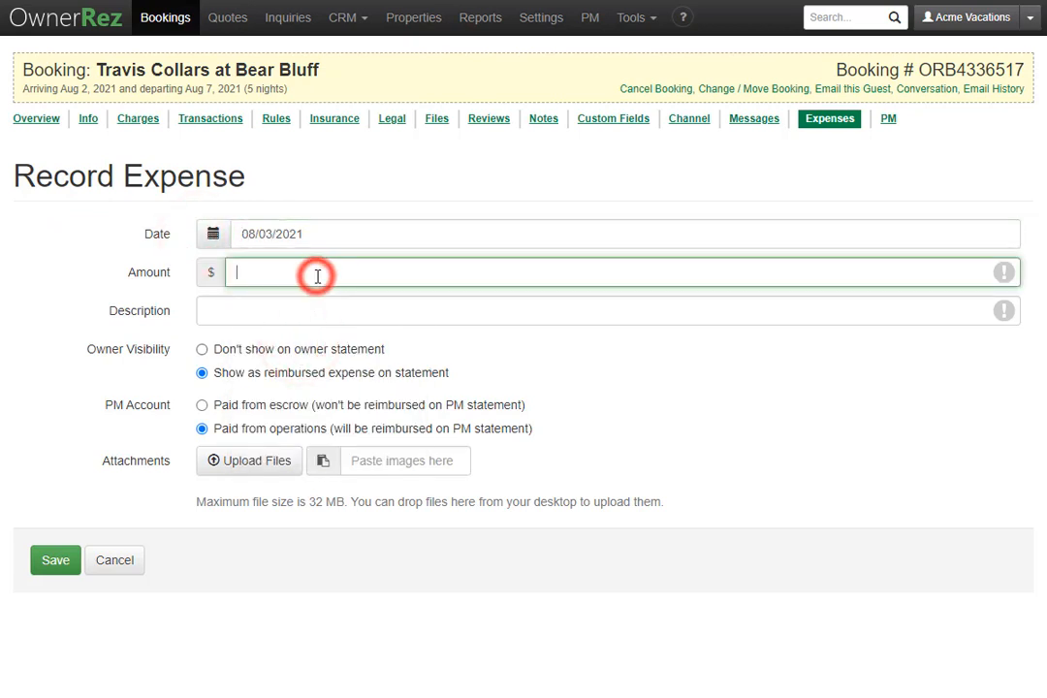
{"action": "type", "text": "100"}
{"action": "left_click", "coordinate": [305, 309]}
{"action": "type", "text": "Broken window repair"}
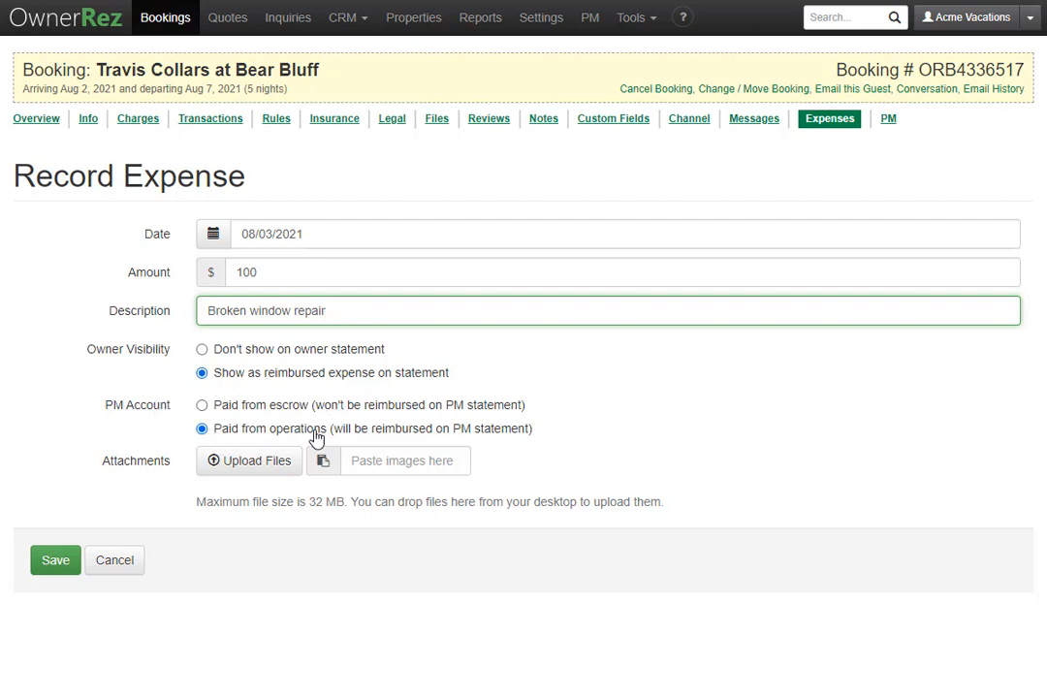
Step: Save the booking expense with broken-window-repair.jpg attached and open the saved expense's details
{"action": "left_click", "coordinate": [252, 466]}
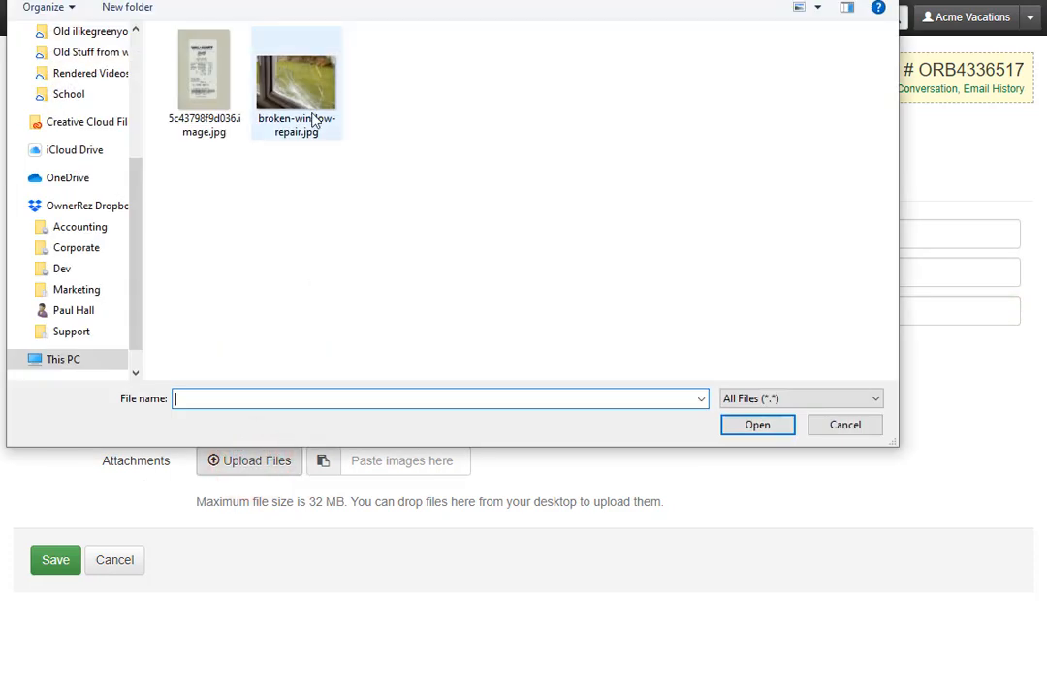
{"action": "left_click", "coordinate": [308, 101]}
{"action": "left_click", "coordinate": [761, 424]}
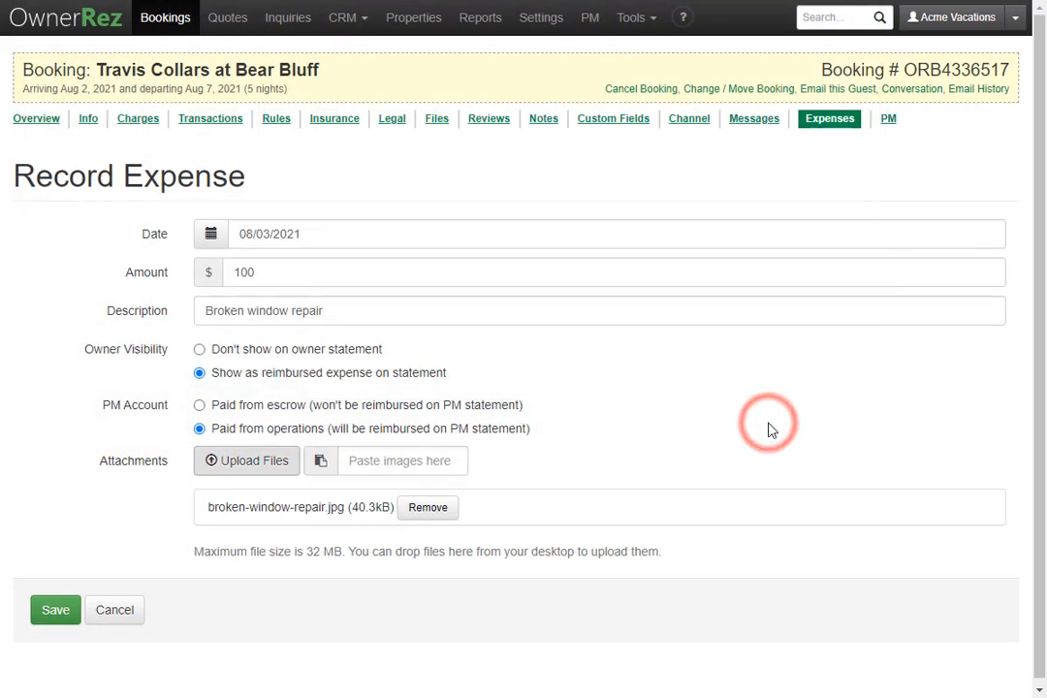
{"action": "left_click", "coordinate": [56, 614]}
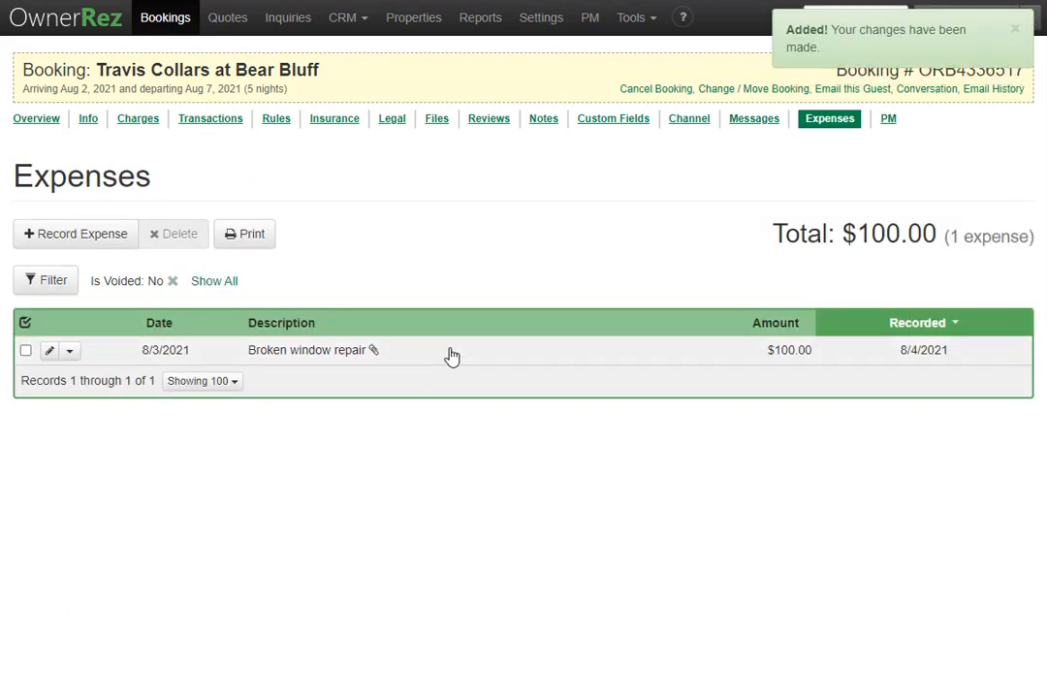
{"action": "left_click", "coordinate": [347, 354]}
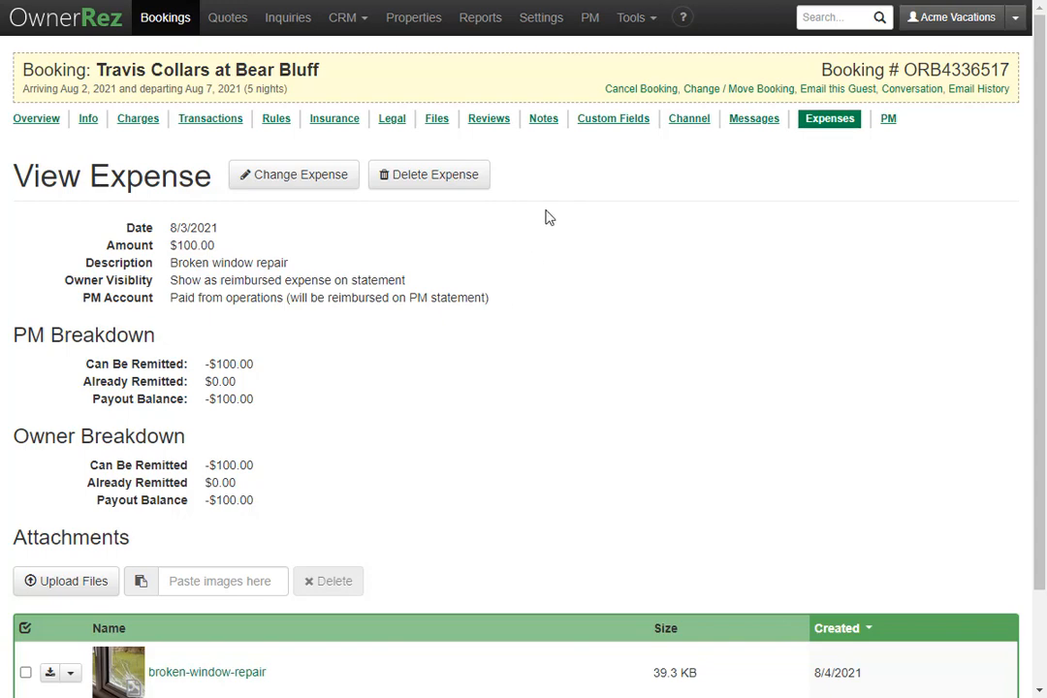
Step: Start a new owner statement in property management and set the last listed individual as its owner
{"action": "left_click", "coordinate": [589, 19]}
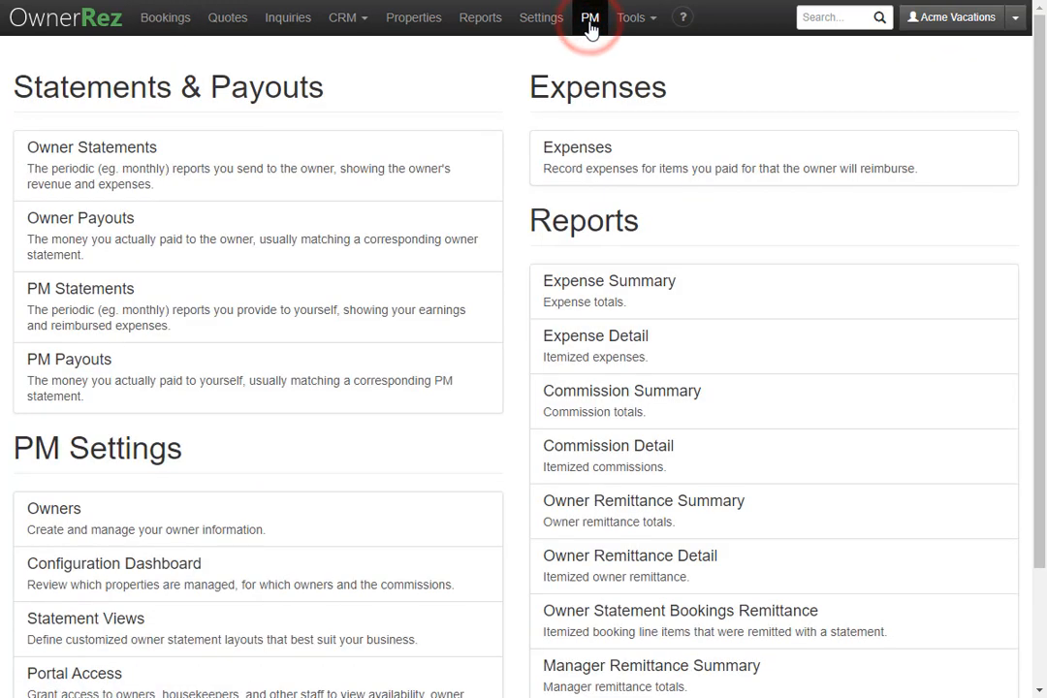
{"action": "left_click", "coordinate": [365, 172]}
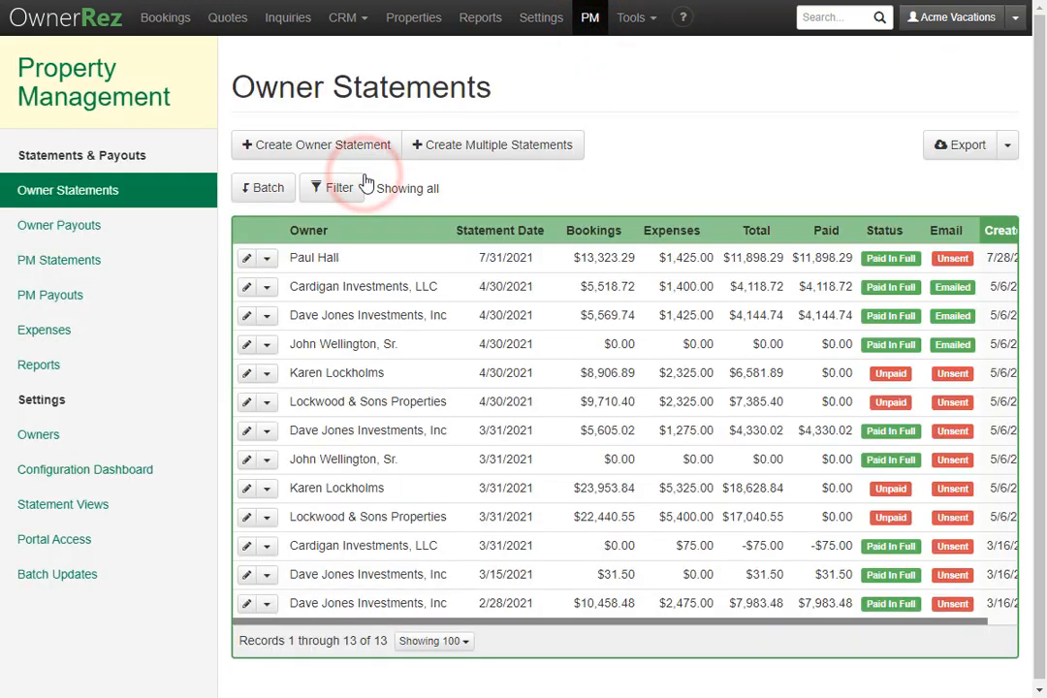
{"action": "left_click", "coordinate": [327, 147]}
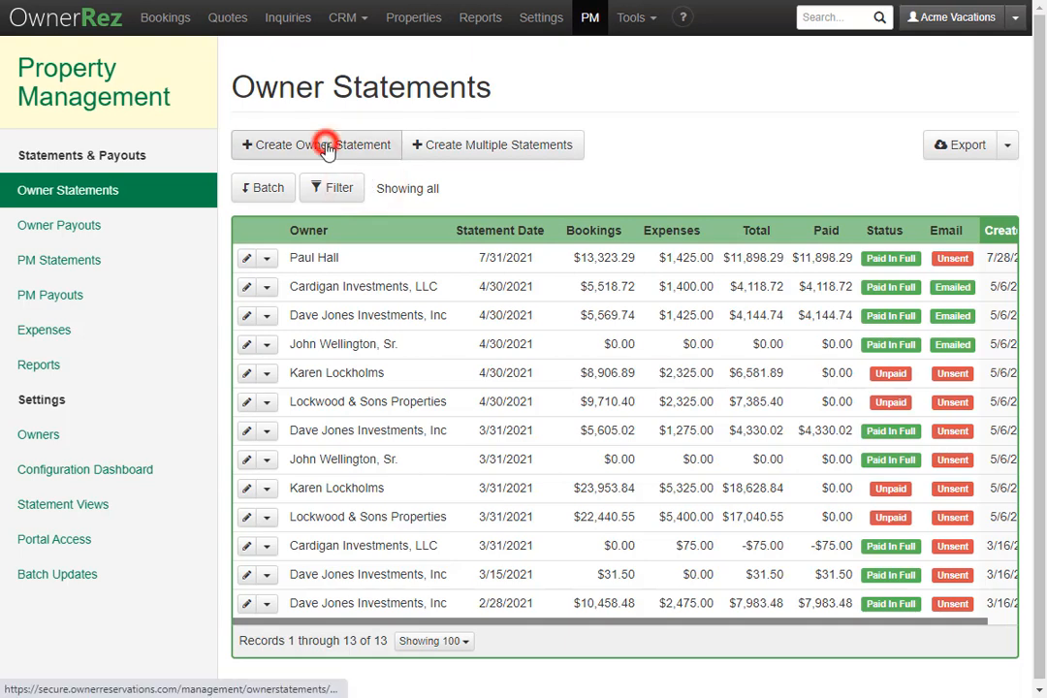
{"action": "left_click", "coordinate": [451, 146]}
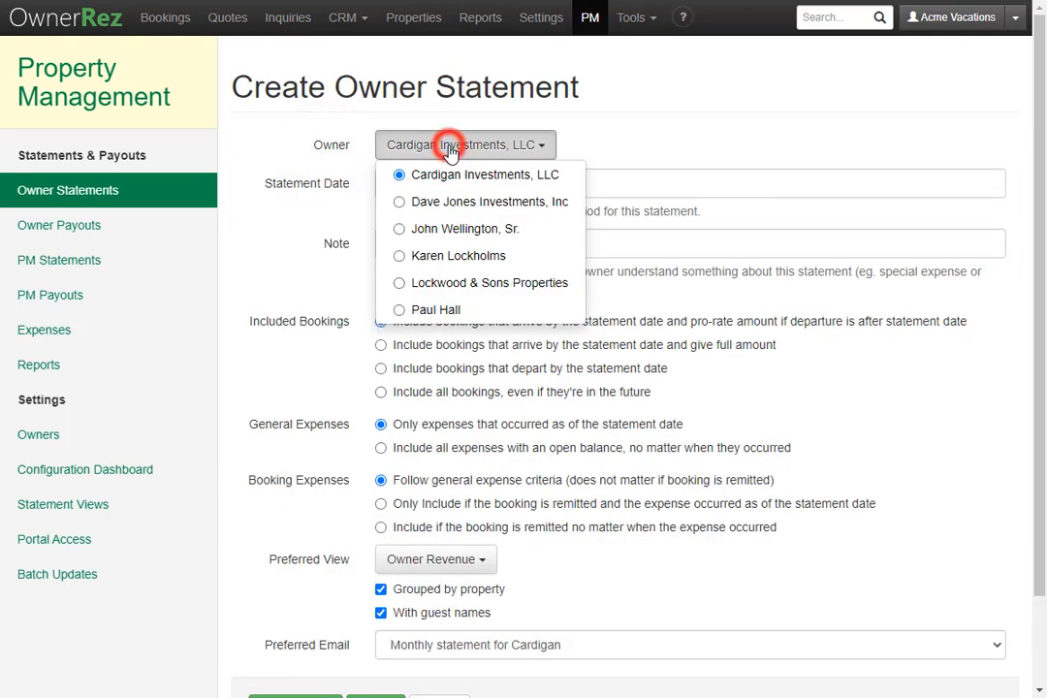
{"action": "left_click", "coordinate": [465, 310]}
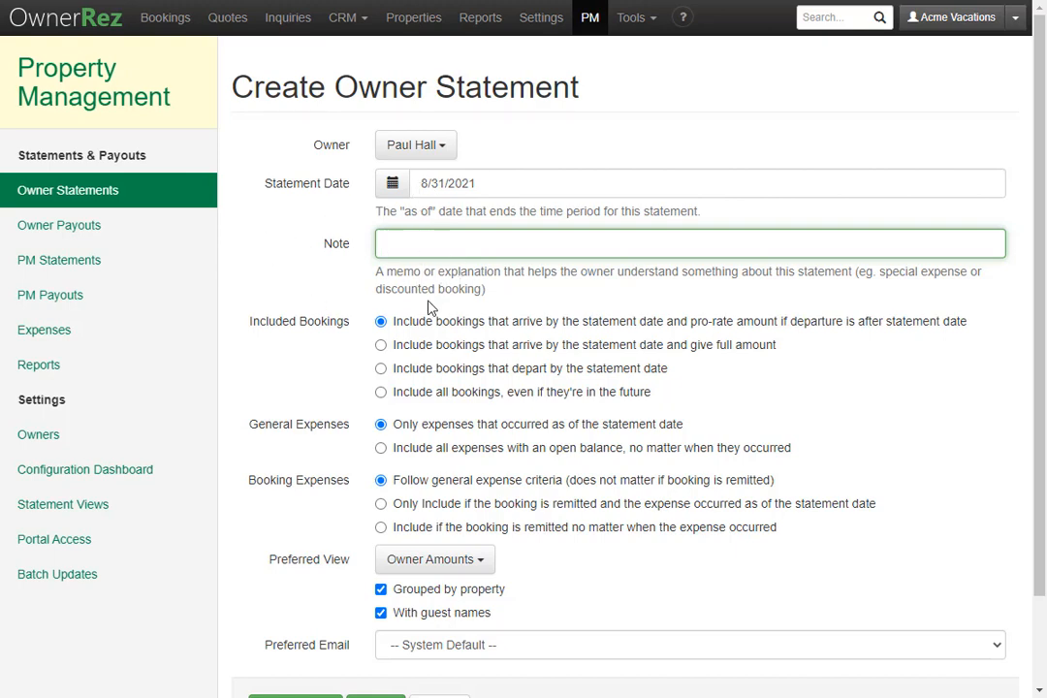
Step: Create the owner statement dated 8/31/2021 after previewing its bookings, expenses and attached receipts
{"action": "scroll", "coordinate": [429, 306], "scroll_direction": "down", "scroll_amount": 2}
{"action": "left_click", "coordinate": [303, 606]}
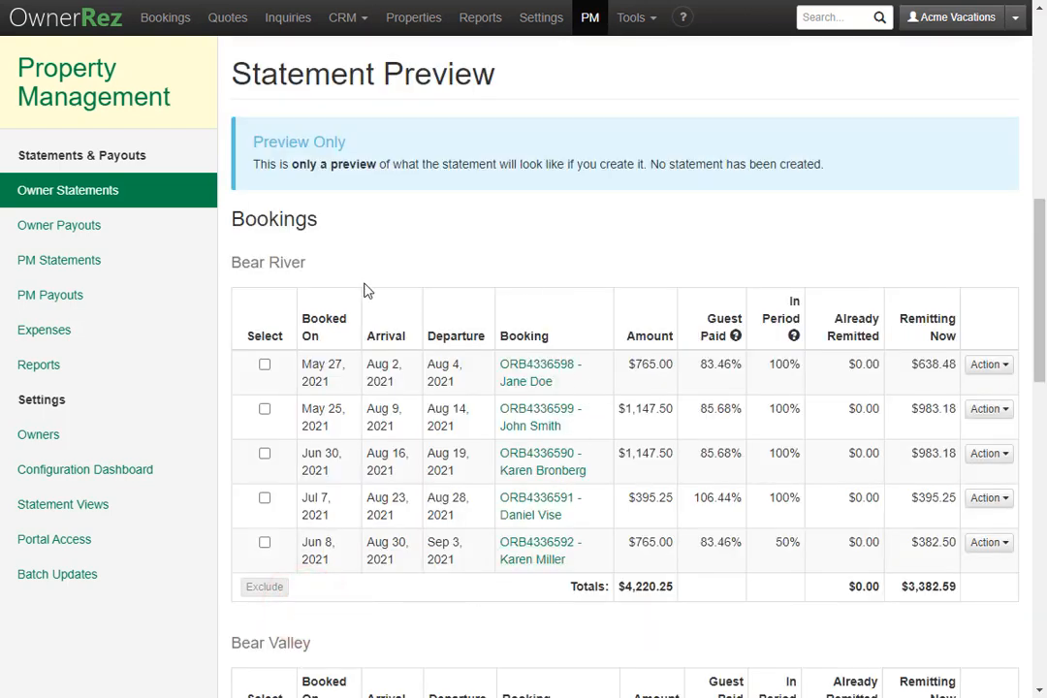
{"action": "scroll", "coordinate": [458, 338], "scroll_direction": "down", "scroll_amount": 10}
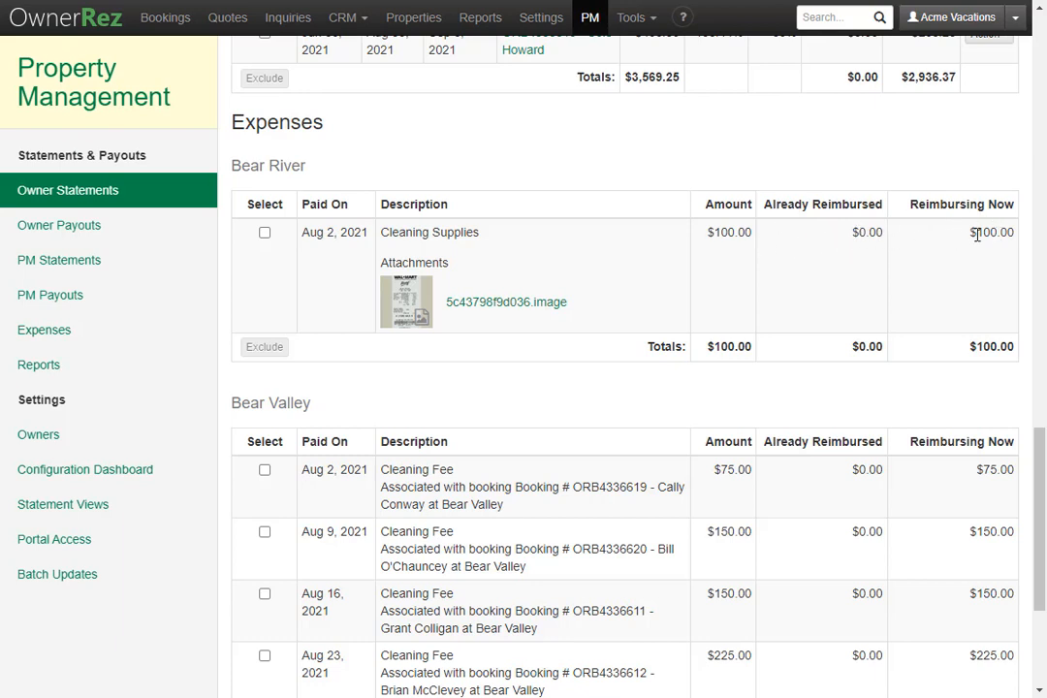
{"action": "scroll", "coordinate": [978, 235], "scroll_direction": "up", "scroll_amount": 15}
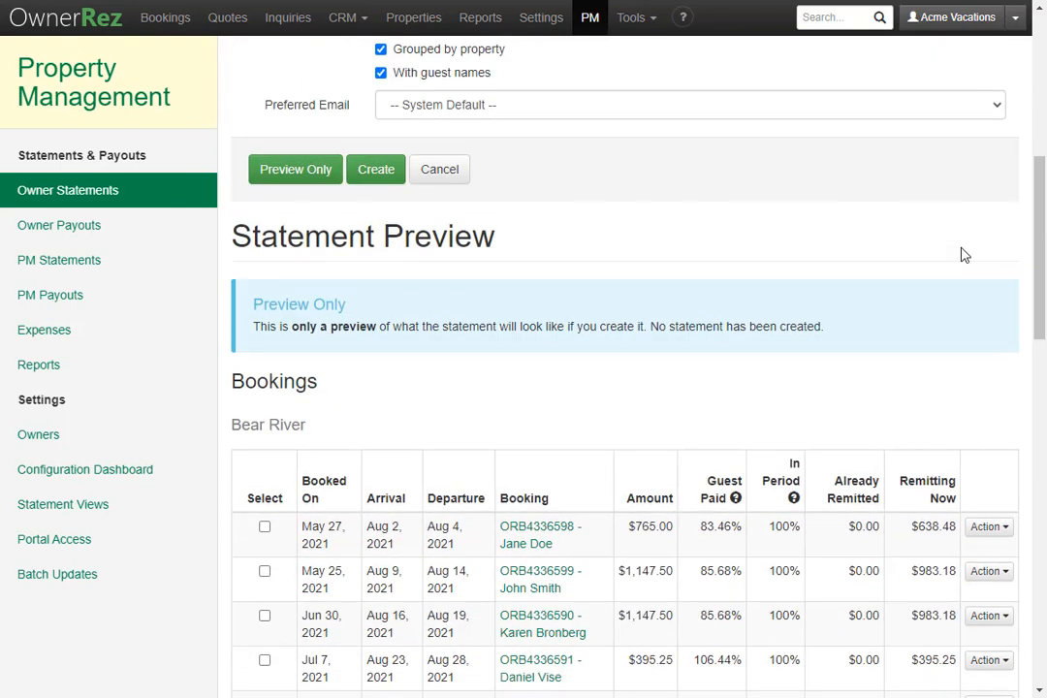
{"action": "left_click", "coordinate": [392, 170]}
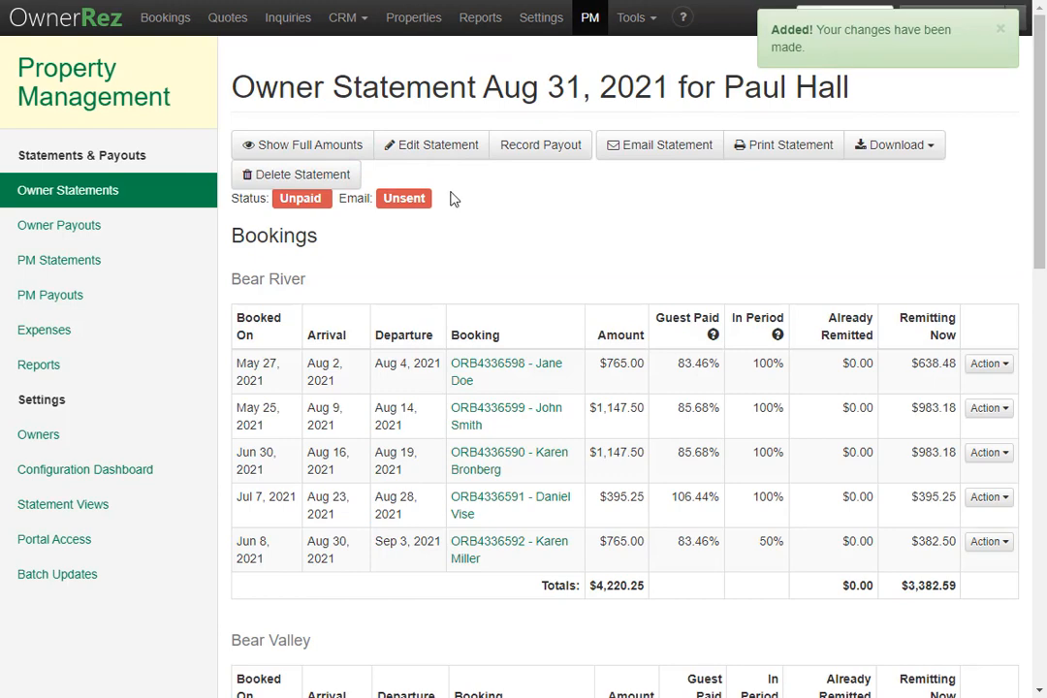
Step: Email the new statement to the owner with the prefilled message and record its $5543.96 bank transfer payout dated 8/4/2021
{"action": "left_click", "coordinate": [638, 148]}
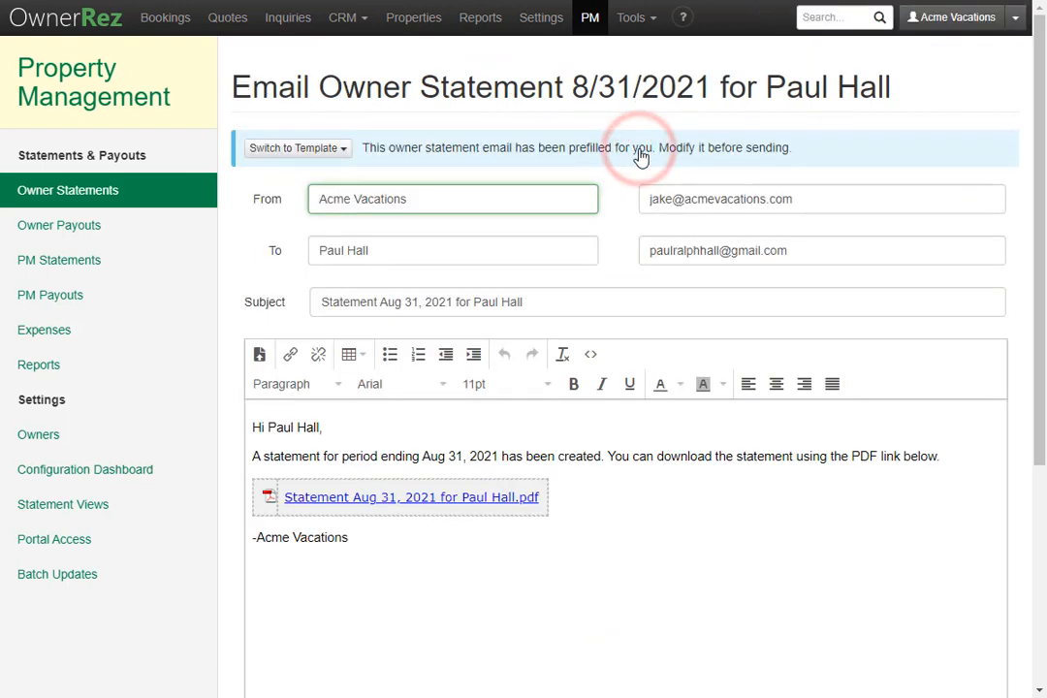
{"action": "scroll", "coordinate": [306, 327], "scroll_direction": "down", "scroll_amount": 4}
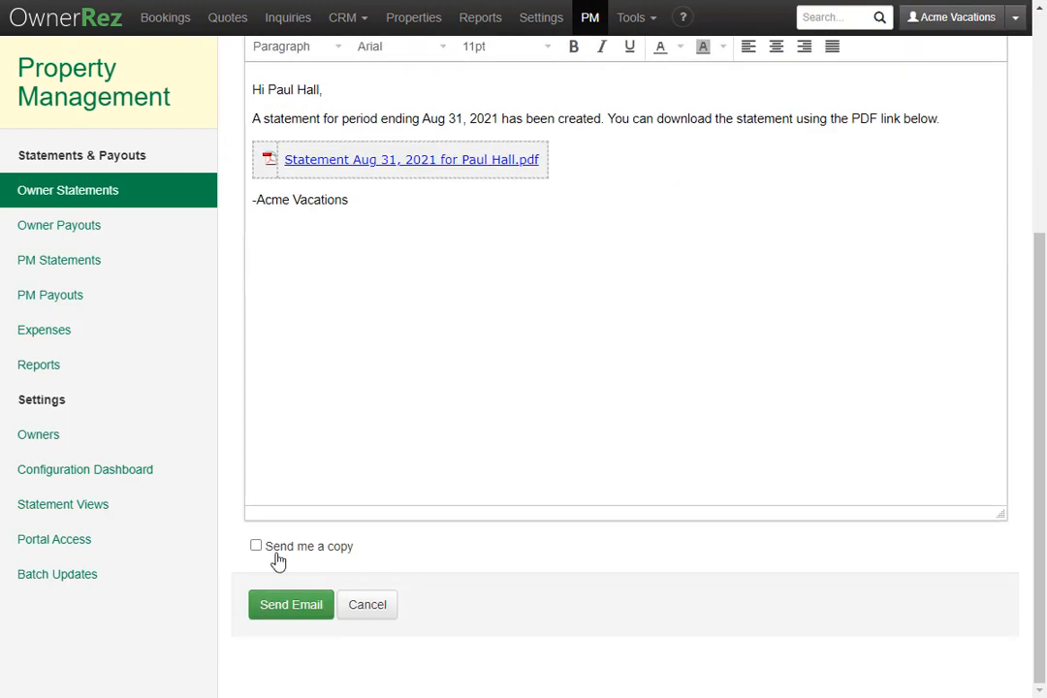
{"action": "left_click", "coordinate": [278, 605]}
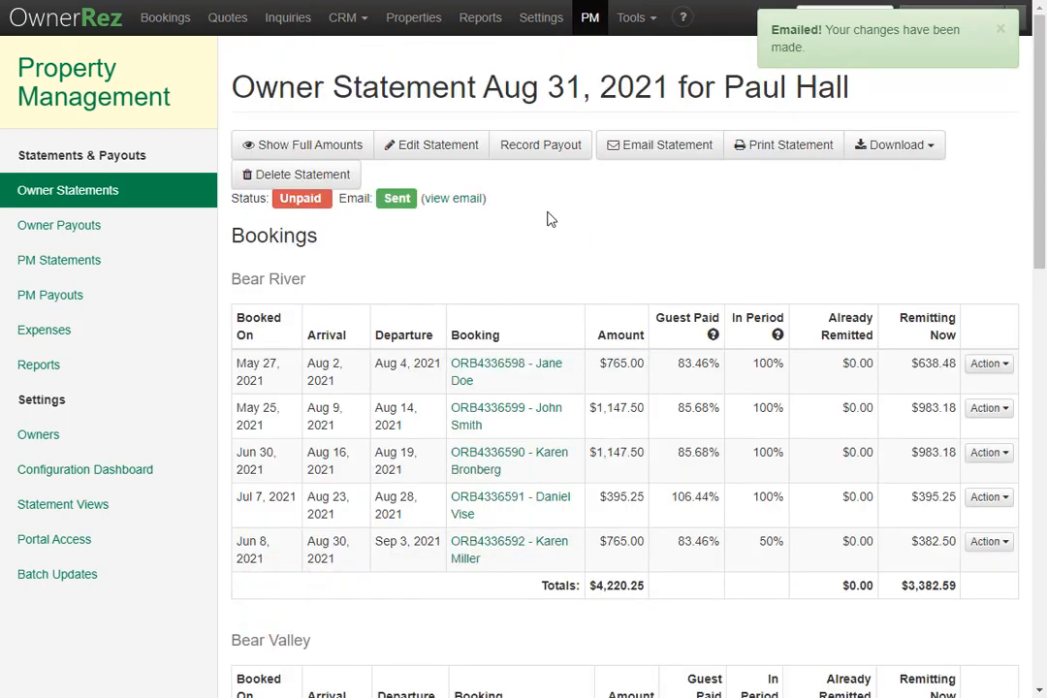
{"action": "left_click", "coordinate": [553, 146]}
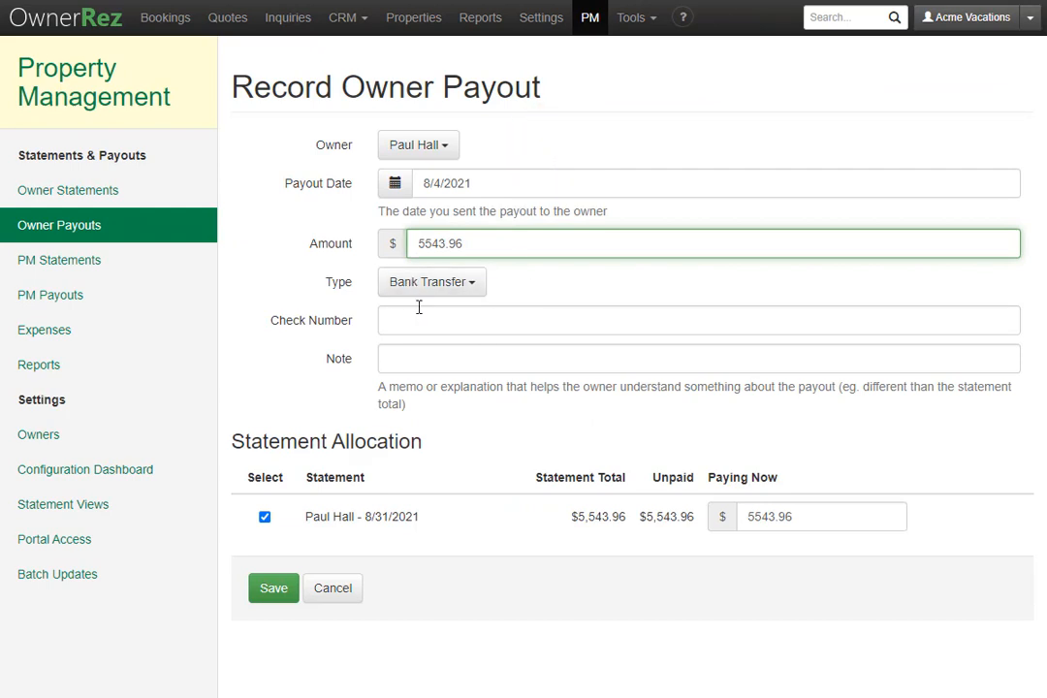
{"action": "left_click", "coordinate": [273, 589]}
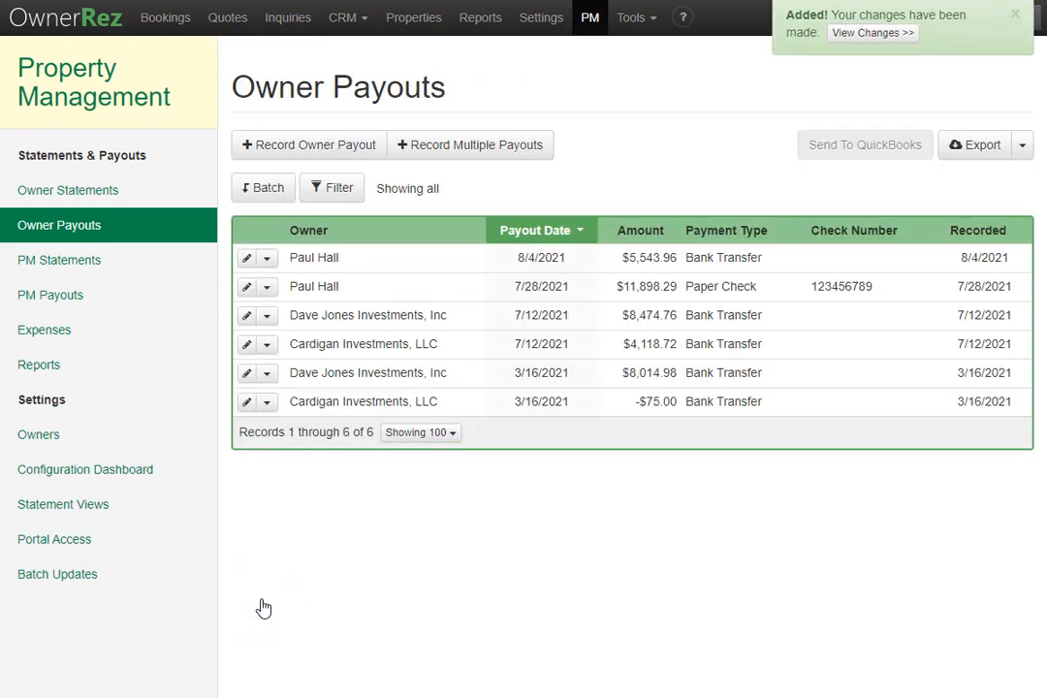
Step: View the property management expenses list and check which export formats it offers
{"action": "left_click", "coordinate": [133, 334]}
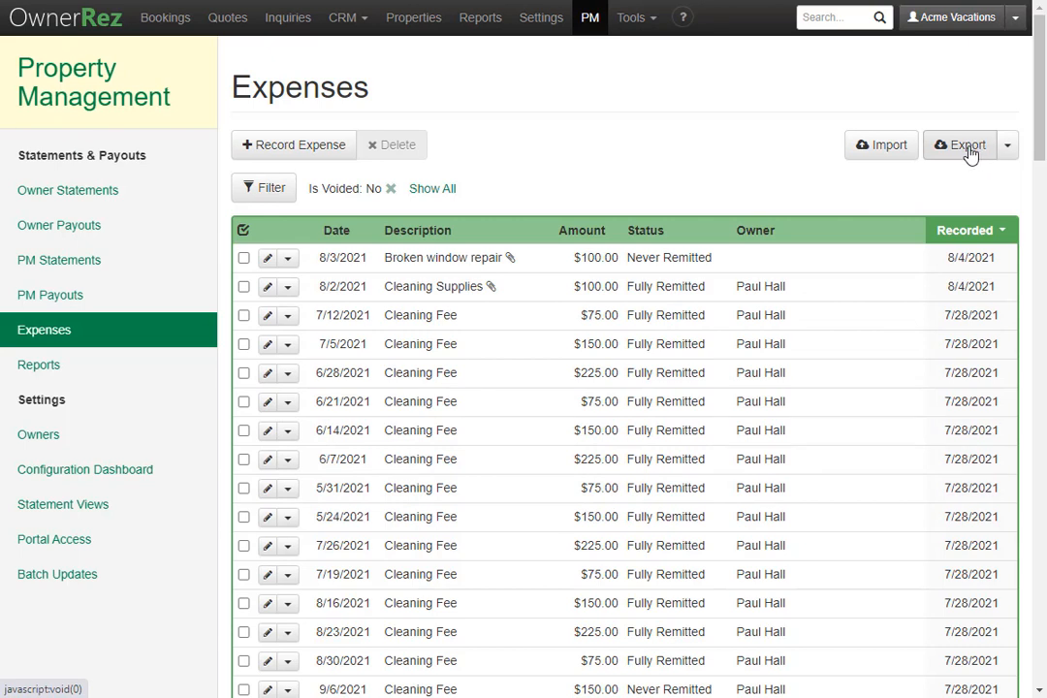
{"action": "left_click", "coordinate": [1008, 147]}
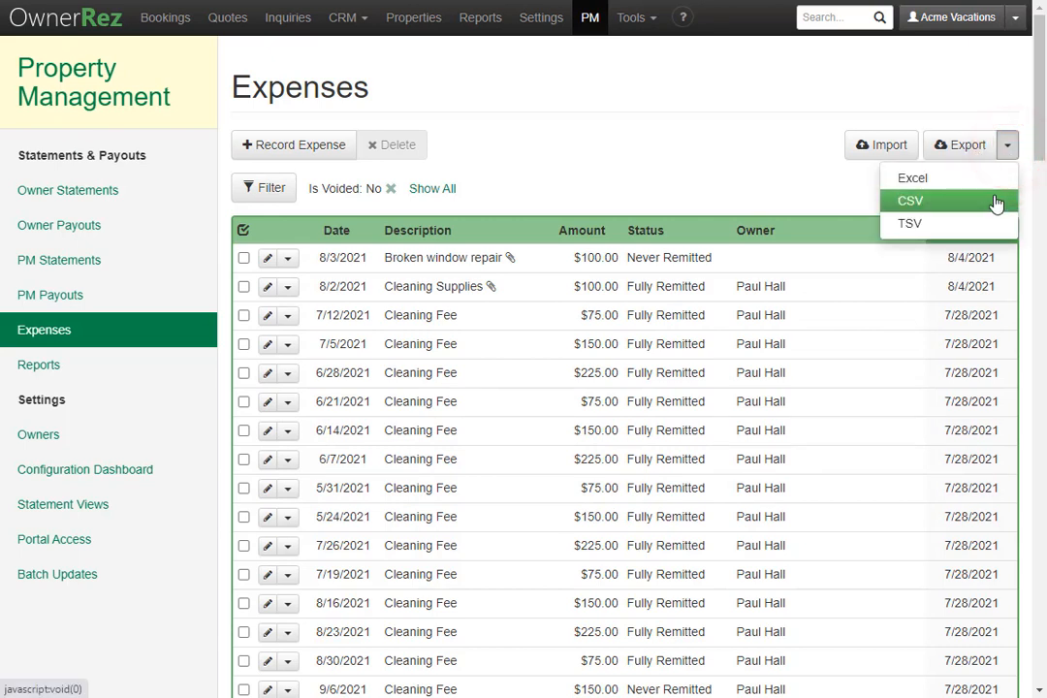
{"action": "left_click", "coordinate": [755, 172]}
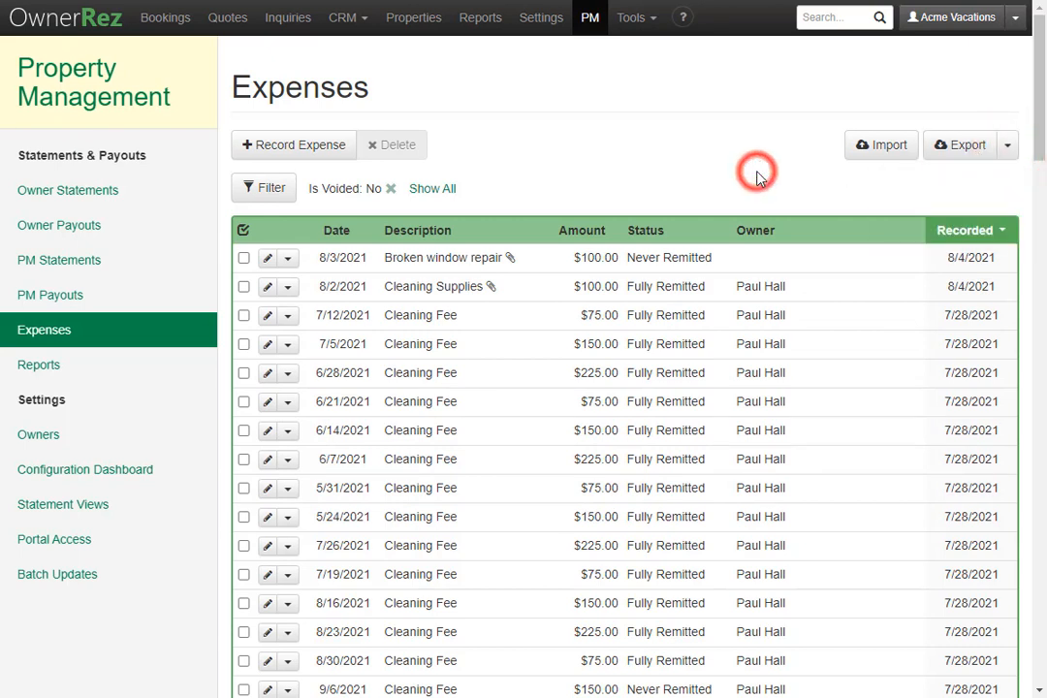
Step: Open the property management overview with its statements, expenses and reports
{"action": "left_click", "coordinate": [591, 28]}
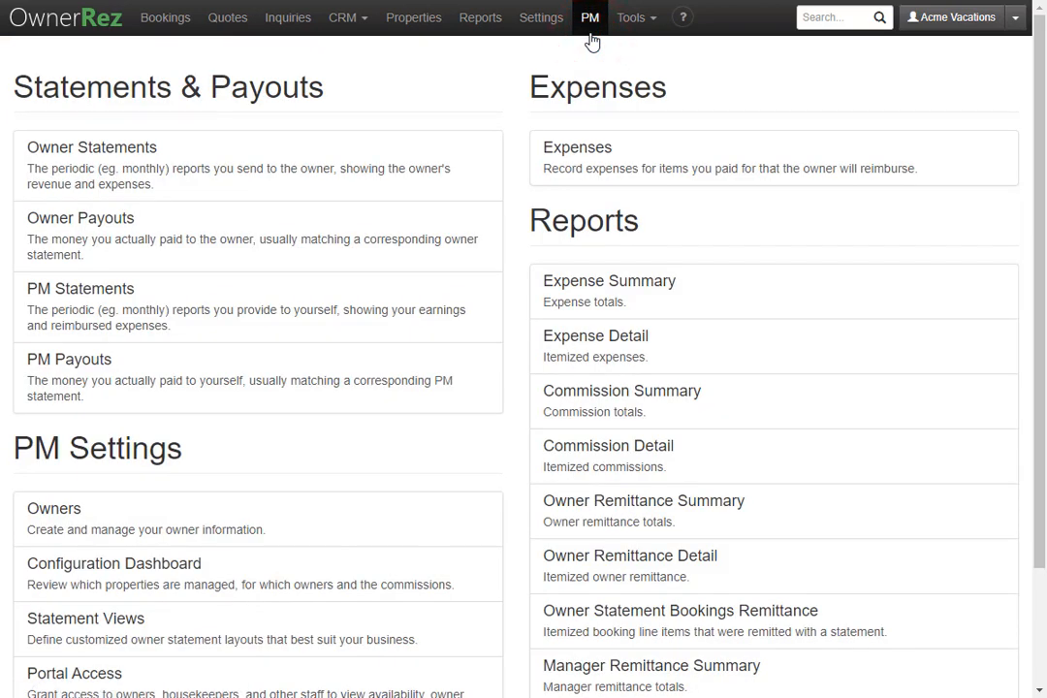